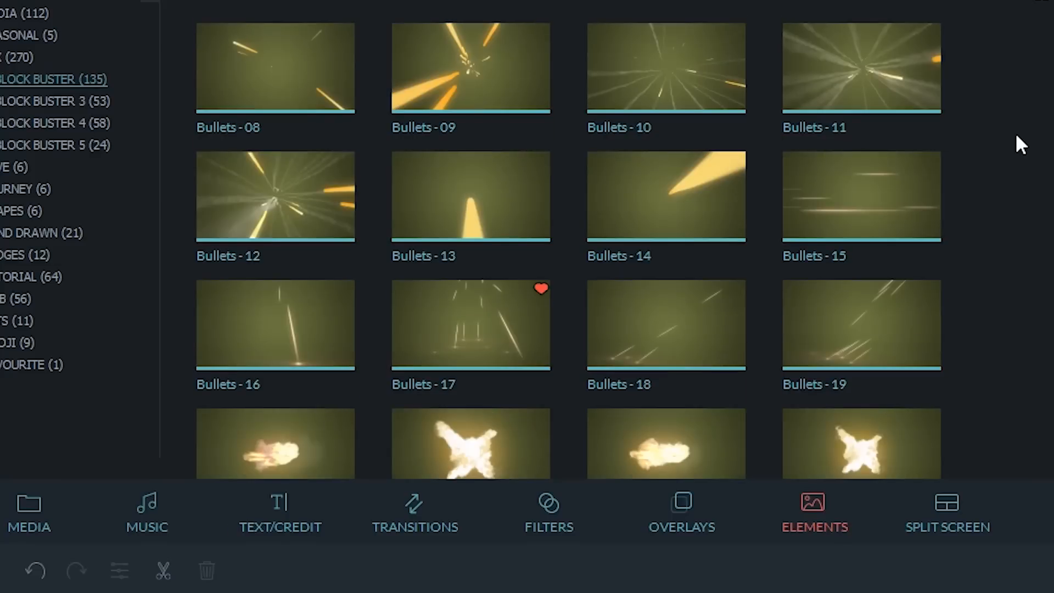
Place the Bullets - 17 element on the overlay track, starting at the beginning of the forest clip.
left_click(510, 339)
left_click_drag(510, 339, 516, 371)
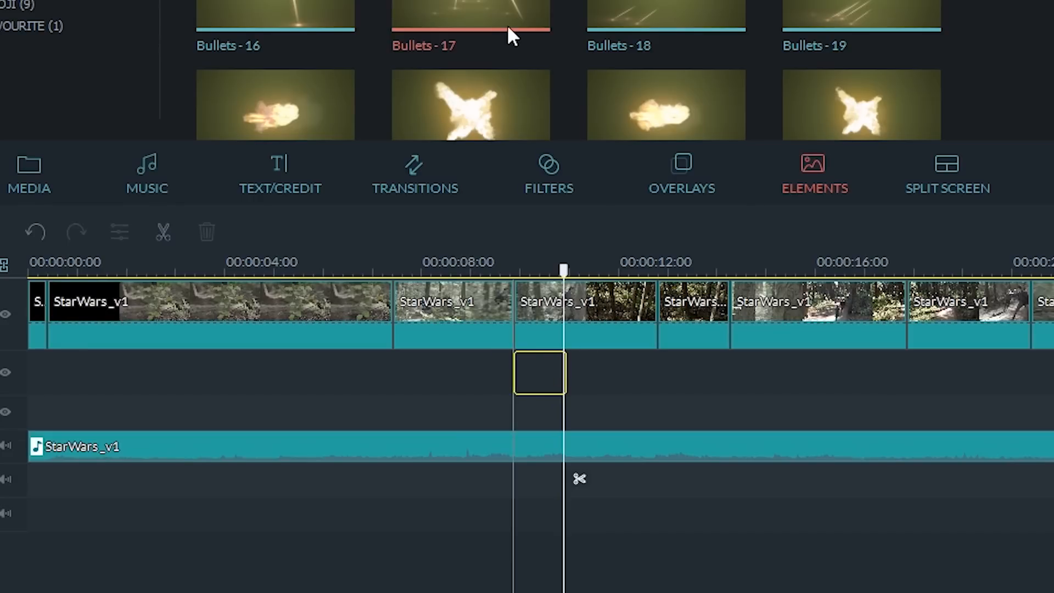
left_click_drag(508, 32, 604, 412)
left_click_drag(527, 268, 513, 270)
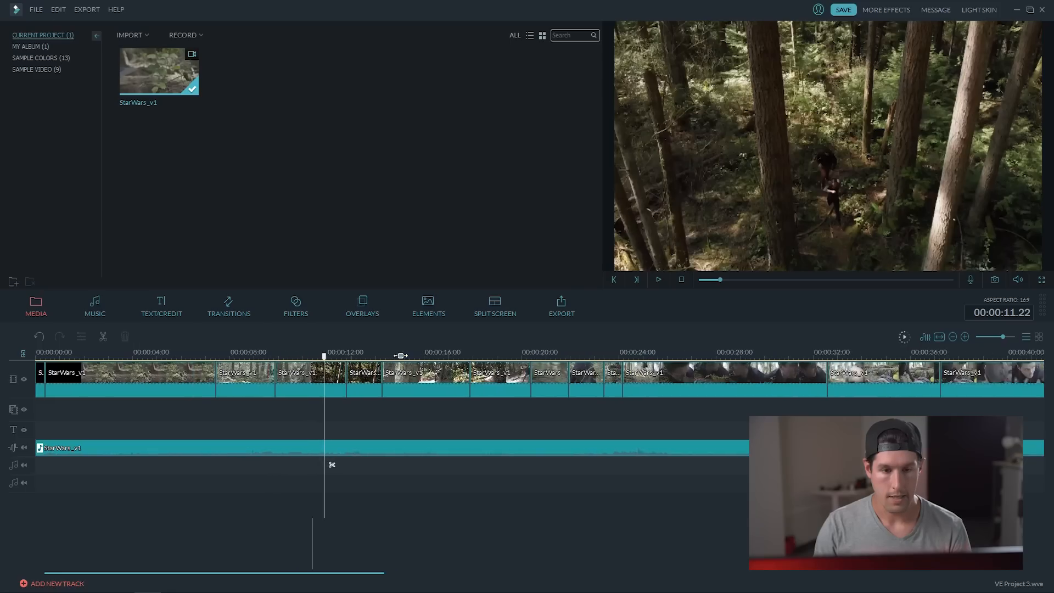
Place three Bullets - 17 elements one after another on separate overlay tracks, starting with the forest clip at 00:00:09.22.
left_click_drag(327, 356, 305, 358)
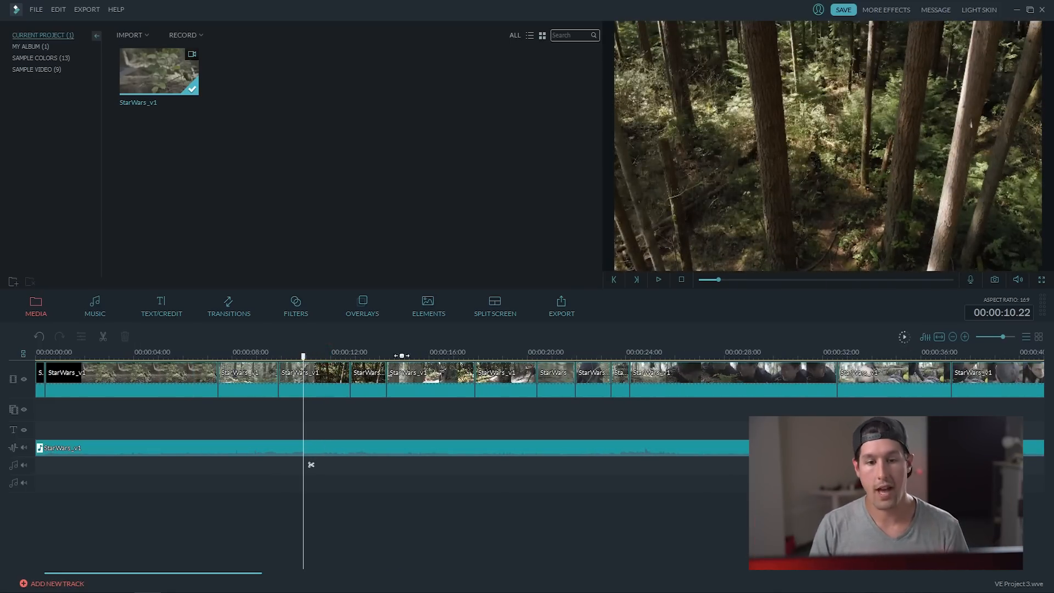
left_click(431, 304)
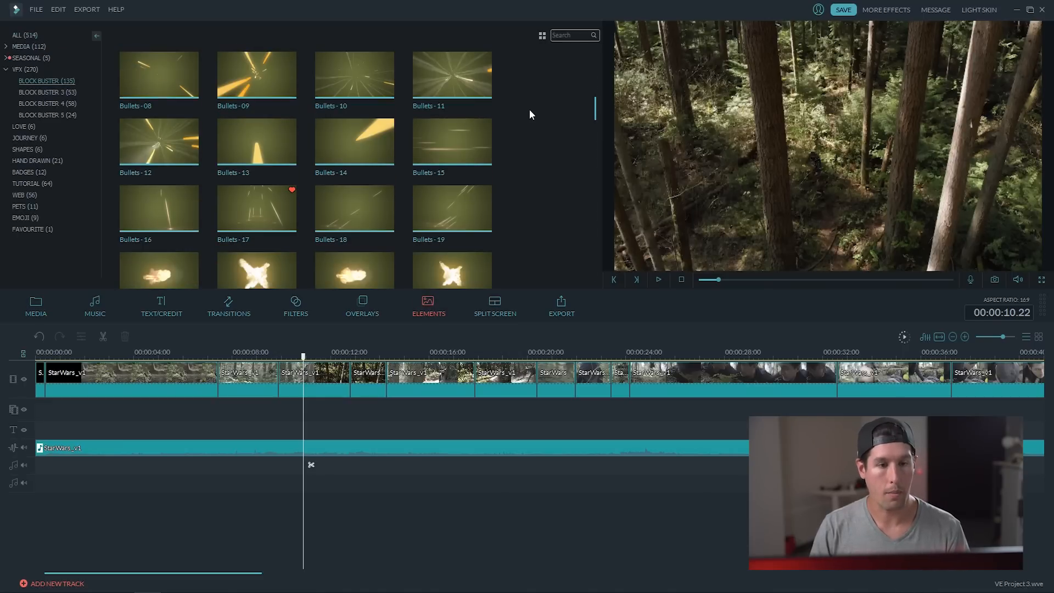
mouse_move(277, 212)
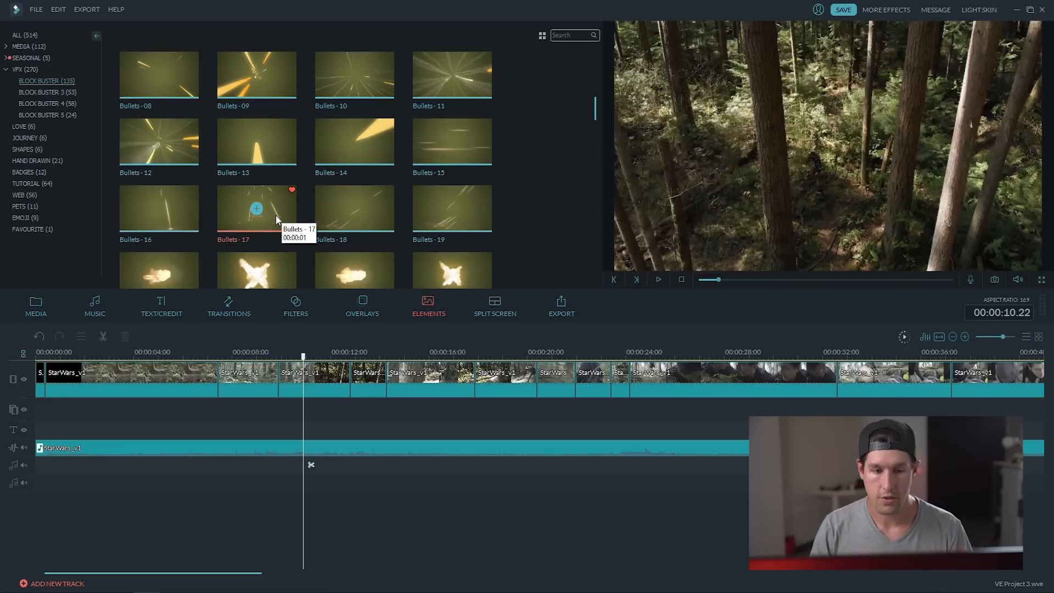
left_click_drag(277, 217, 276, 403)
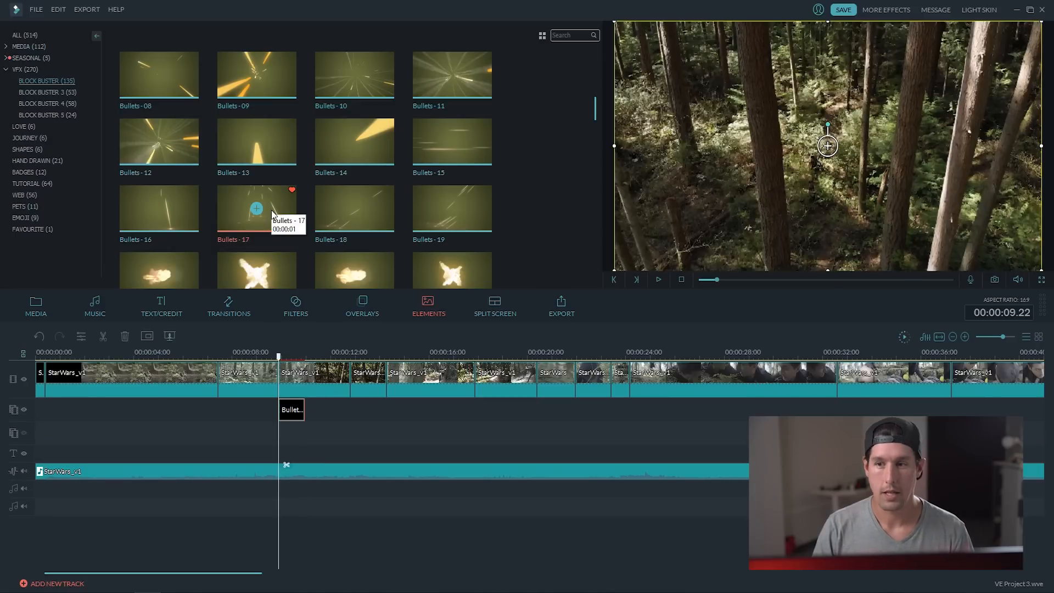
left_click_drag(272, 210, 319, 431)
left_click_drag(271, 210, 352, 454)
Split the first Bullets - 17 clip at 00:00:10.07.
left_click_drag(532, 358, 422, 358)
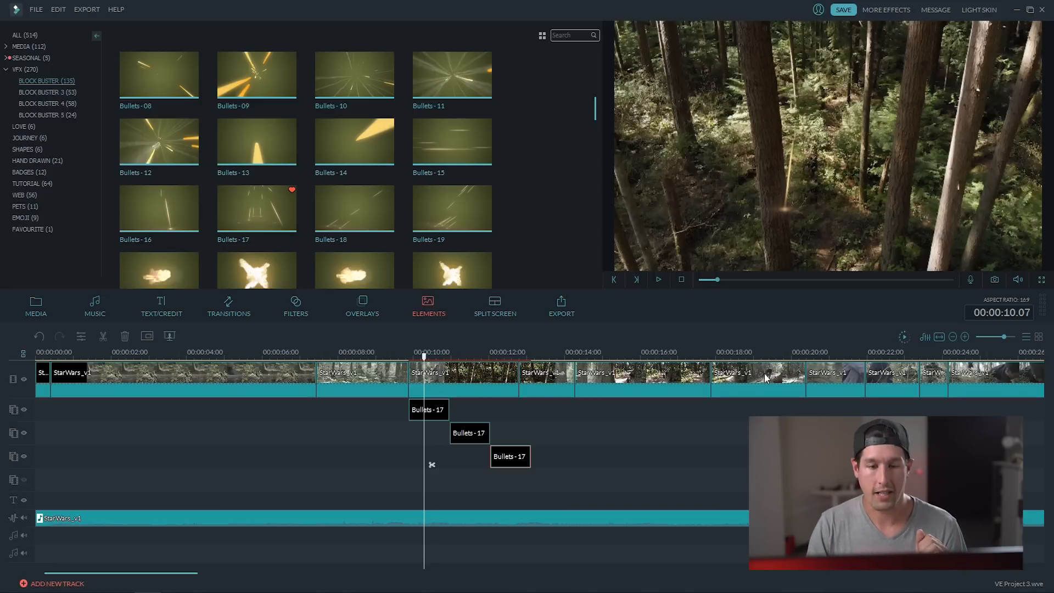
left_click_drag(485, 355, 627, 345)
left_click(551, 413)
left_click(548, 467)
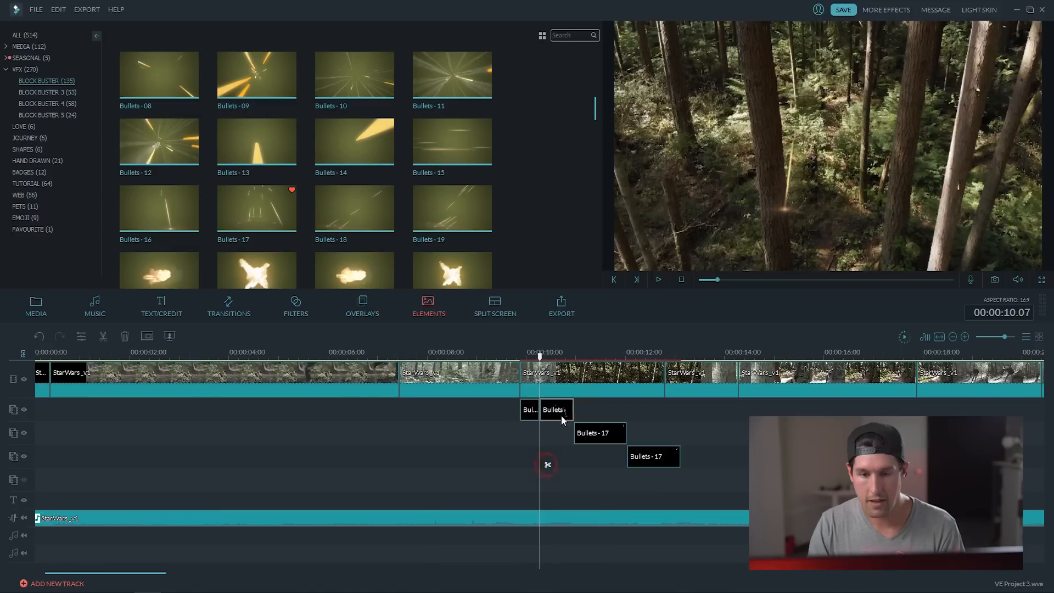
Split the first bullets effect again at 00:00:10.09 and delete the short piece between the two cuts.
left_click_drag(555, 354, 730, 373)
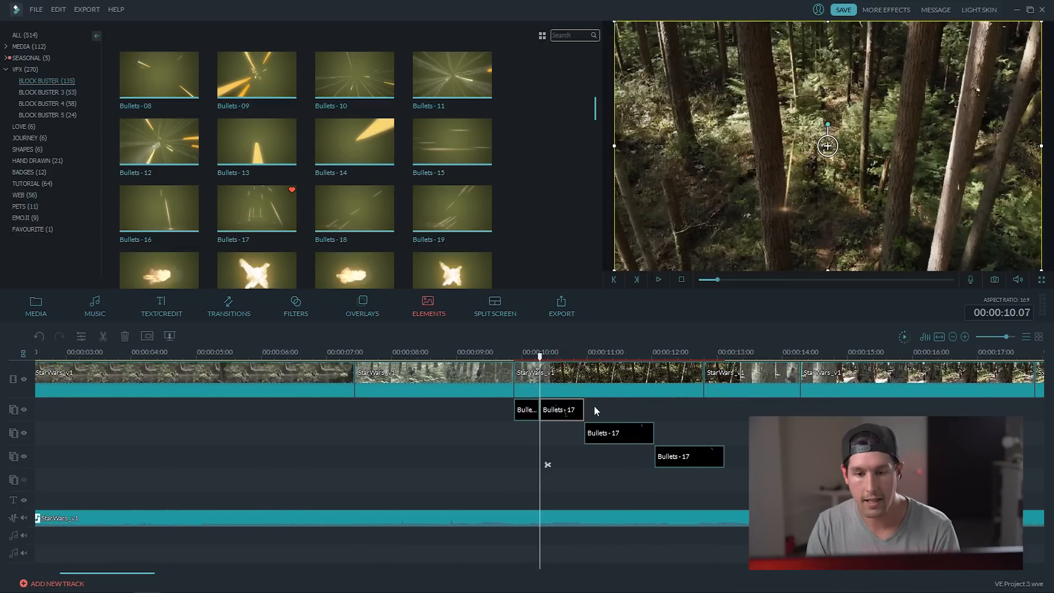
left_click(544, 426)
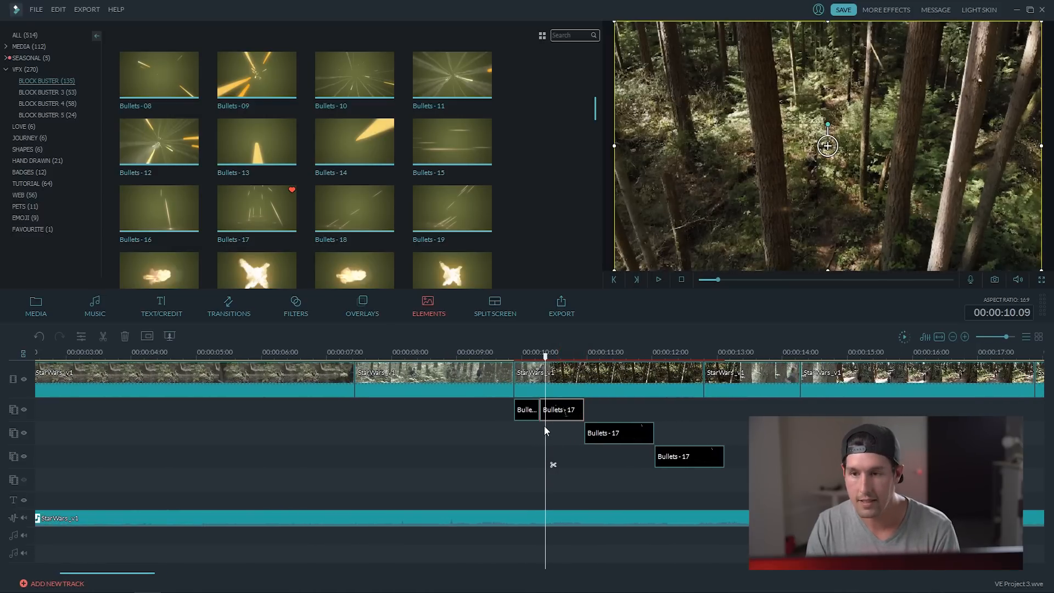
left_click(554, 465)
key("Left")
key("Left")
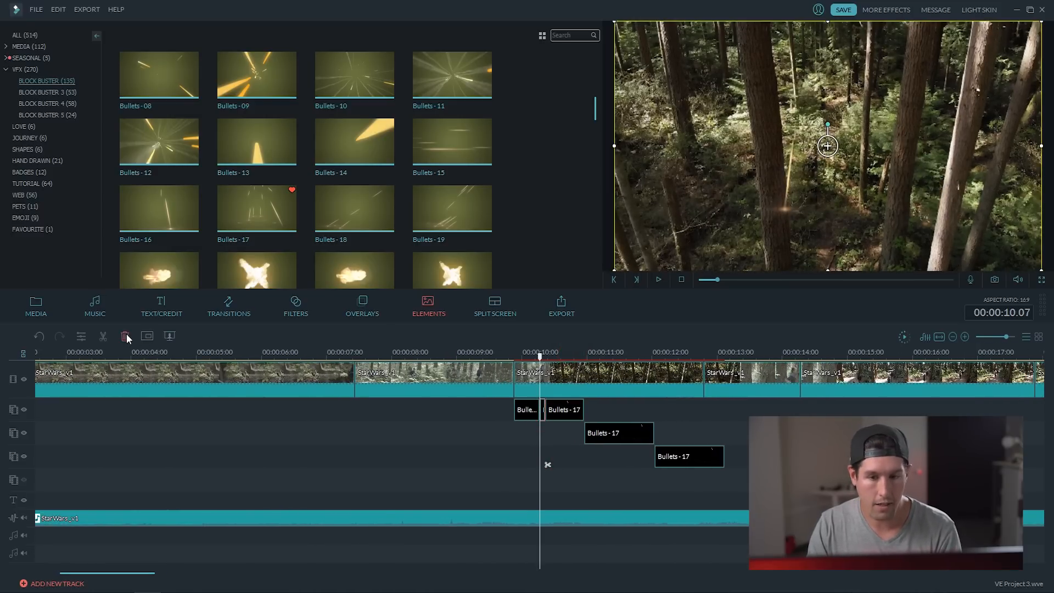
left_click(125, 336)
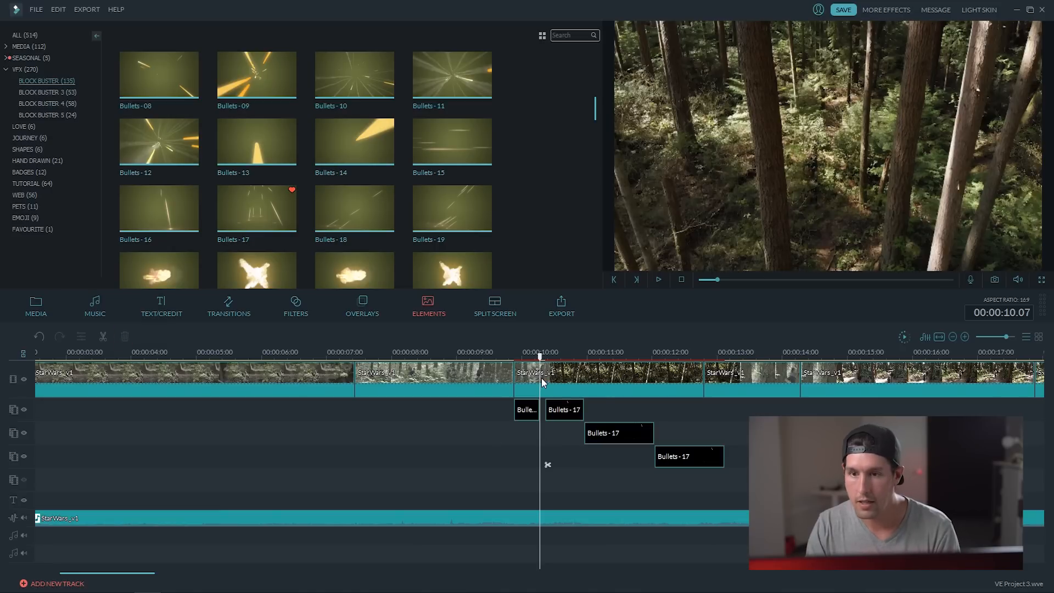
Check the timing of the cut bullets effect frame by frame, and play the section back from the start of the forest clip.
key("Left")
key("Left")
key("Left")
key("Right")
key("Right")
key("Right")
key("Right")
key("Right")
key("Right")
key("Right")
key("Right")
key("Right")
key("Right")
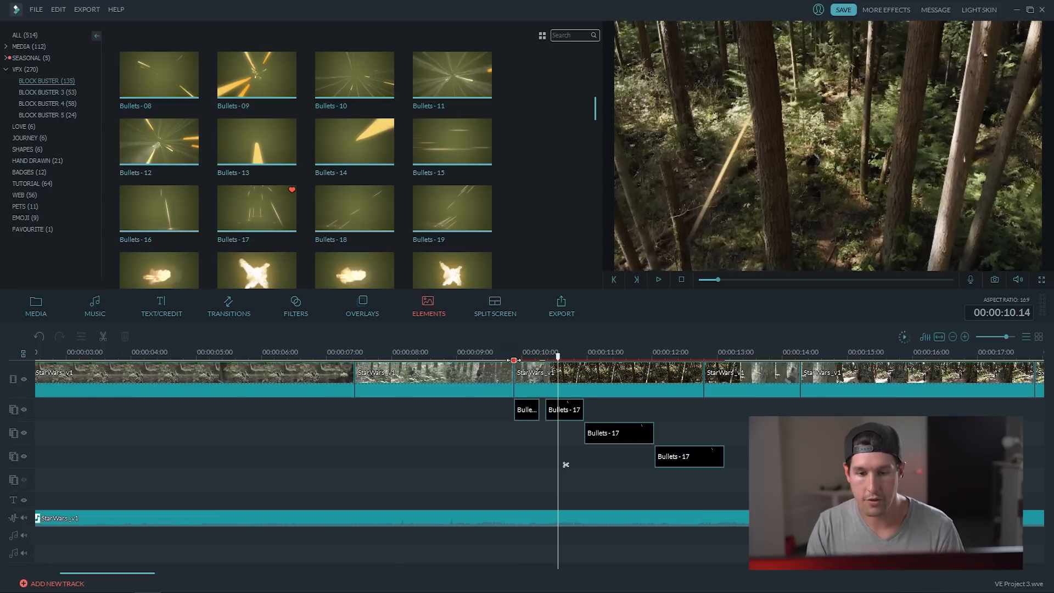
left_click(515, 354)
key("space")
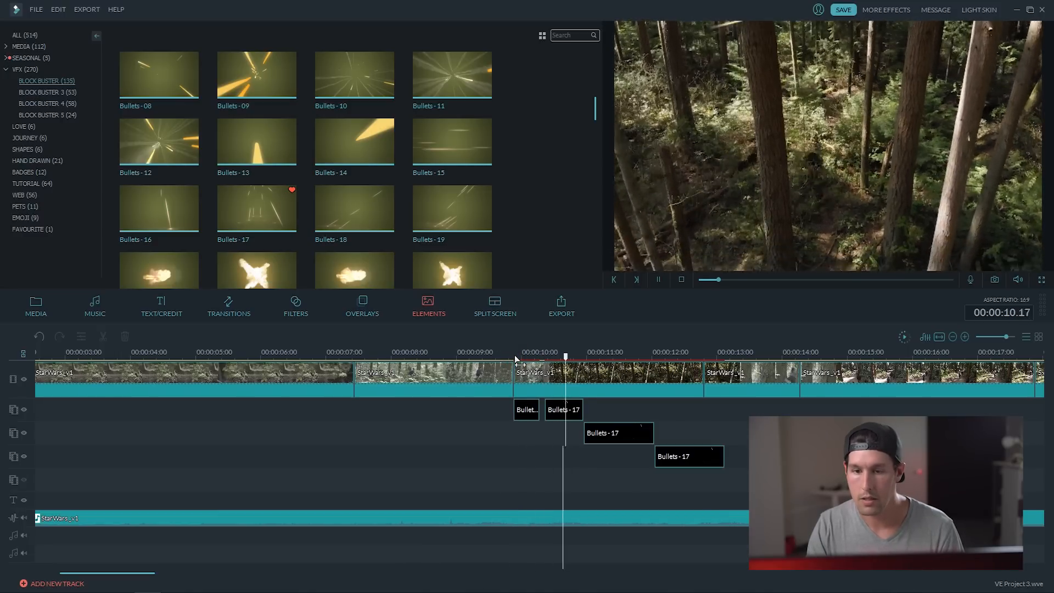
key("space")
left_click(619, 439)
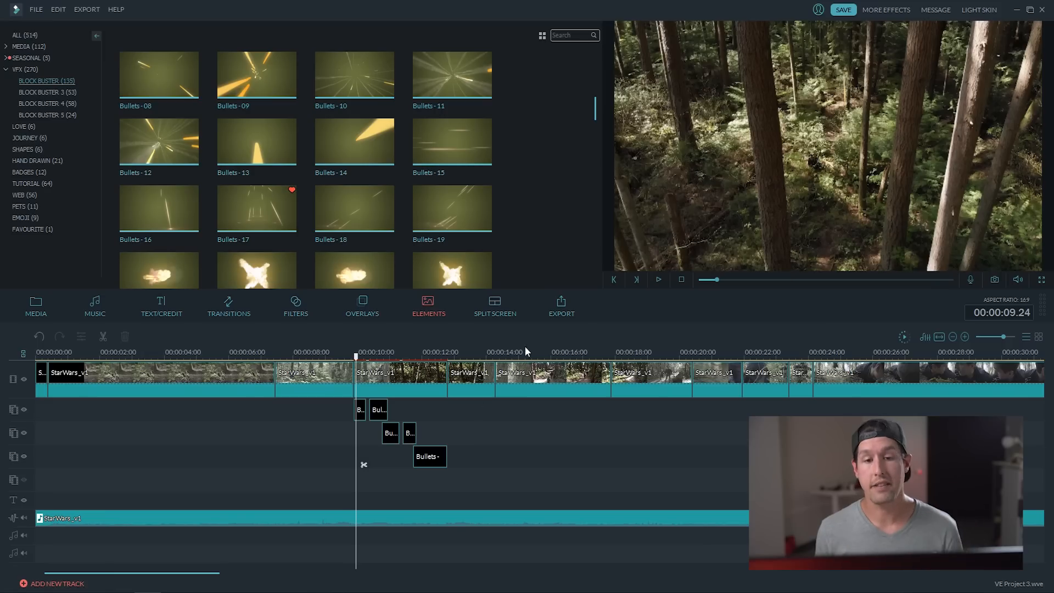
Search all elements for "blast" and place Blast - 17 on the first overlay track at 00:00:23.10, under the short jump clip.
left_click(525, 352)
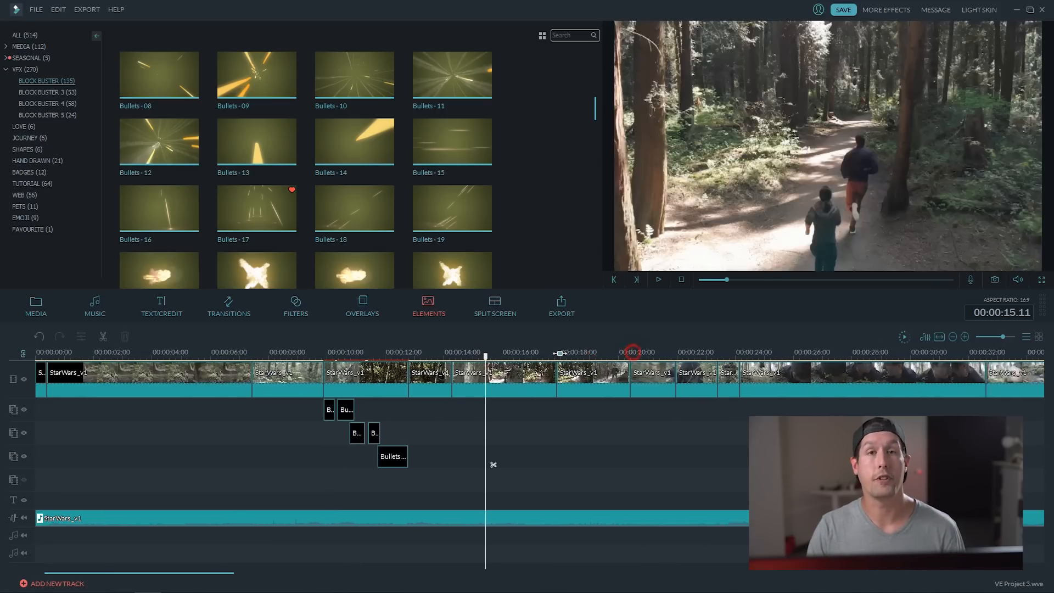
left_click(574, 356)
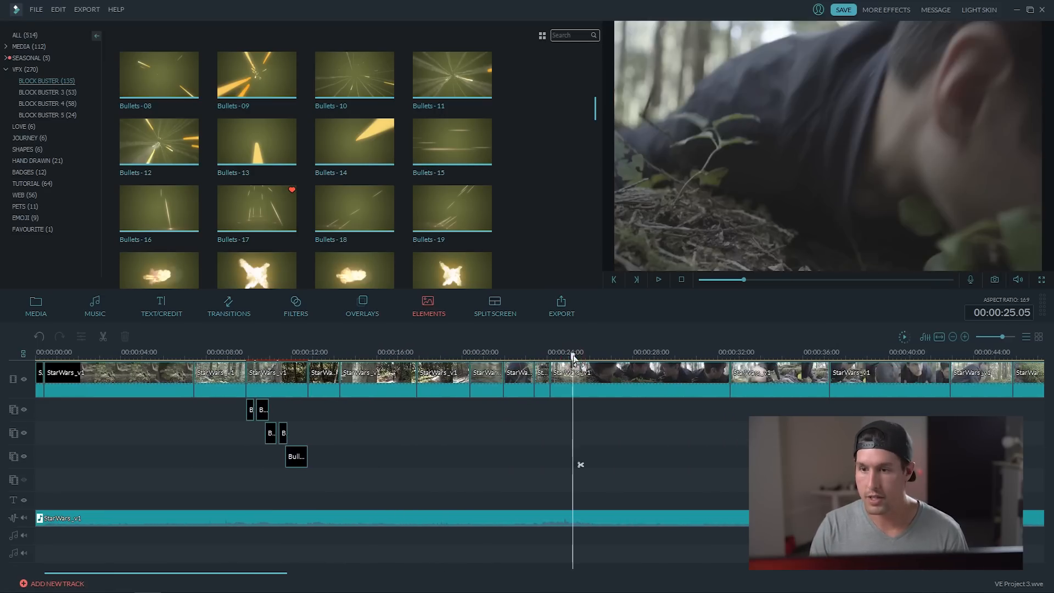
left_click_drag(574, 357, 543, 362)
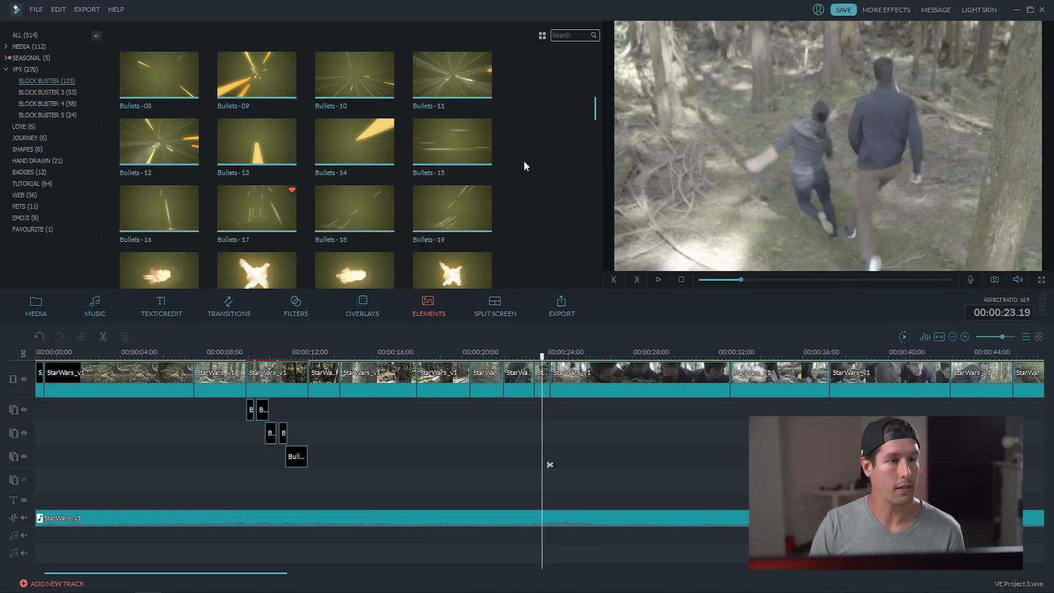
left_click(23, 36)
left_click(565, 35)
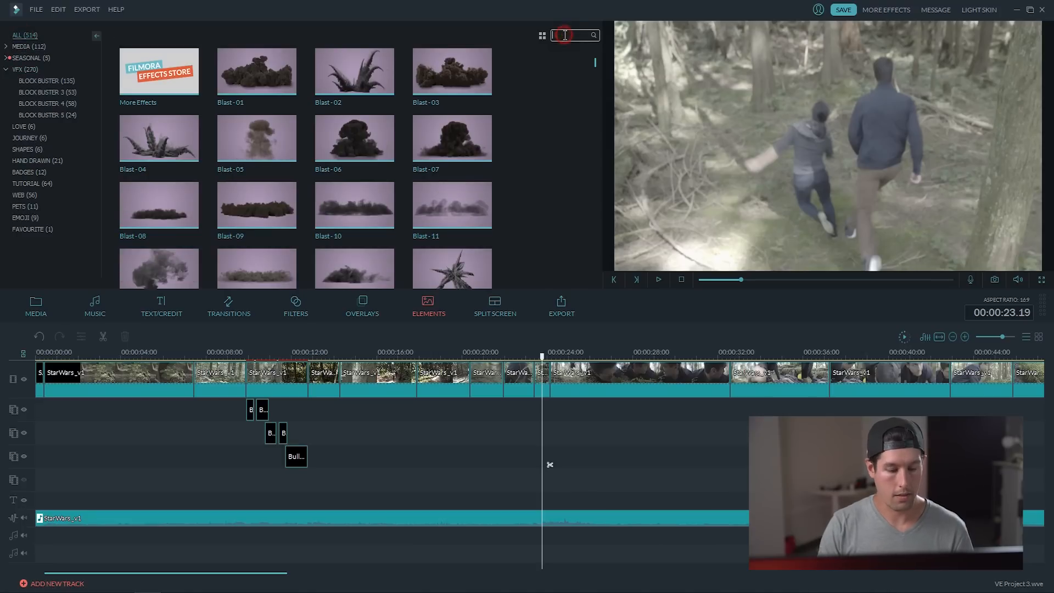
type("blast")
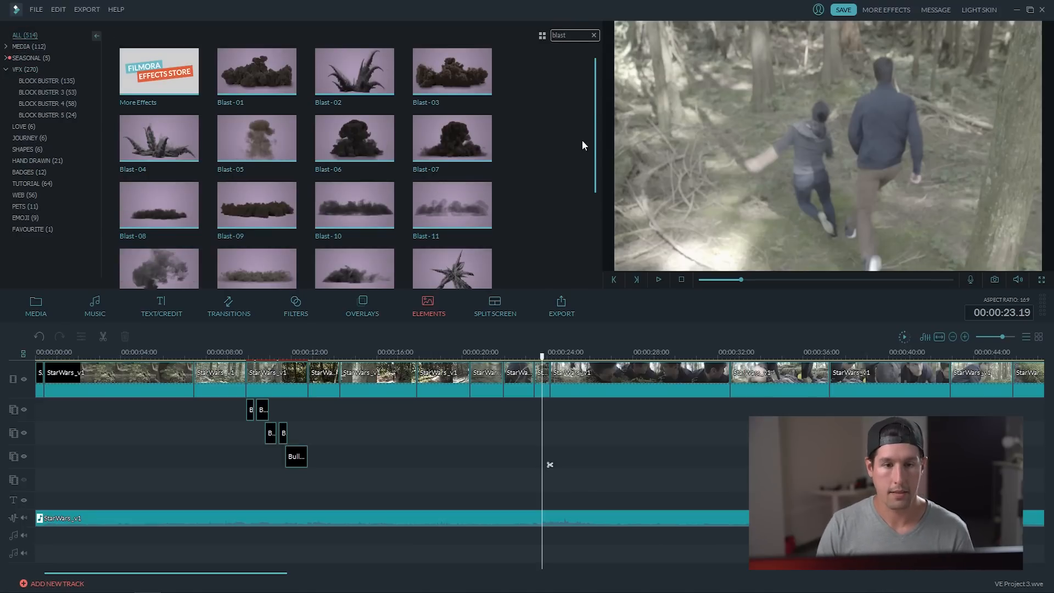
scroll(522, 204, "down", 3)
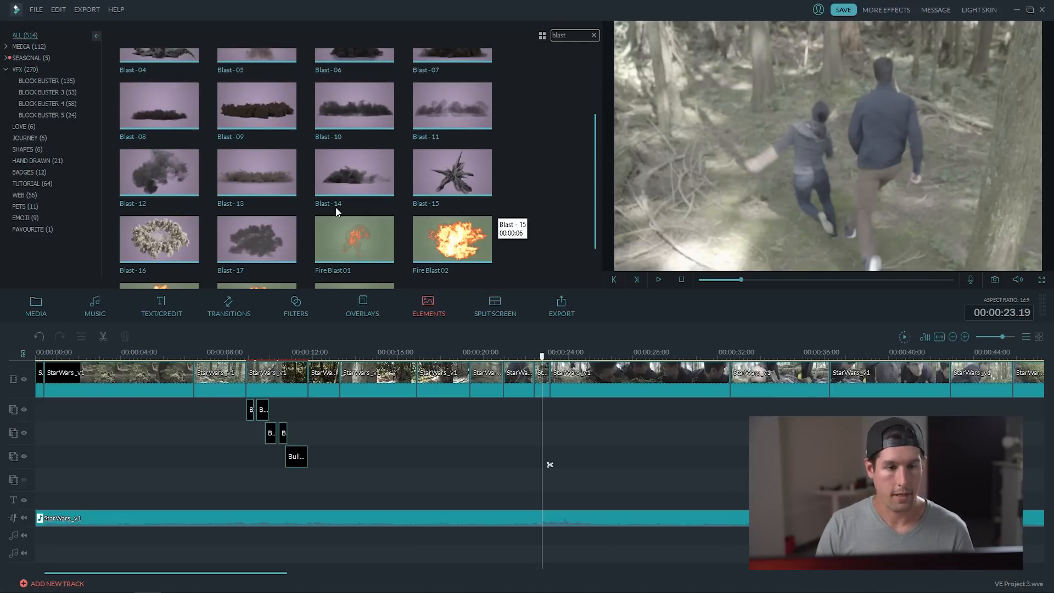
left_click(272, 242)
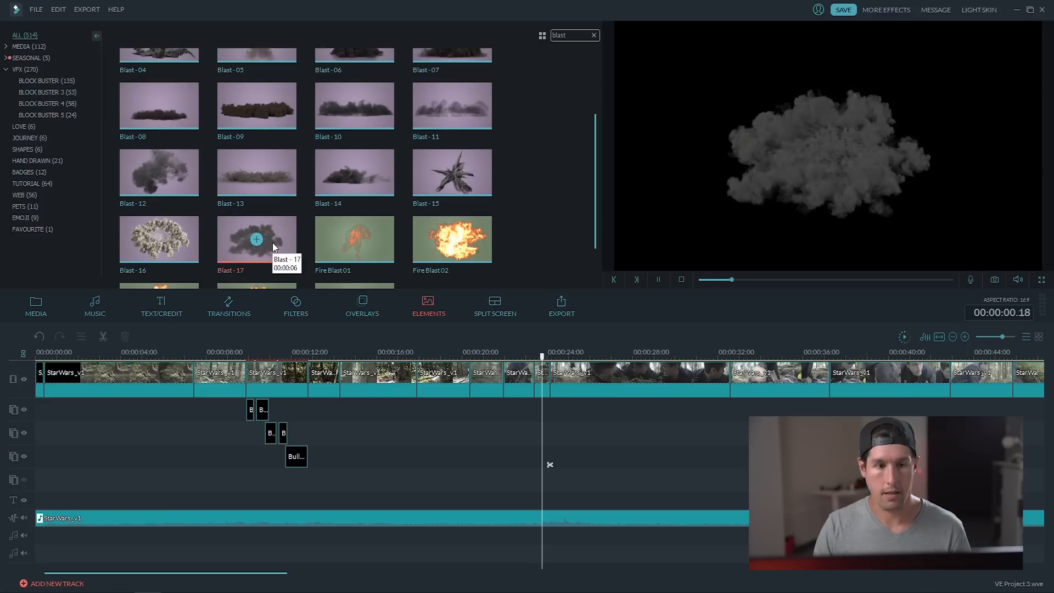
left_click_drag(277, 242, 536, 414)
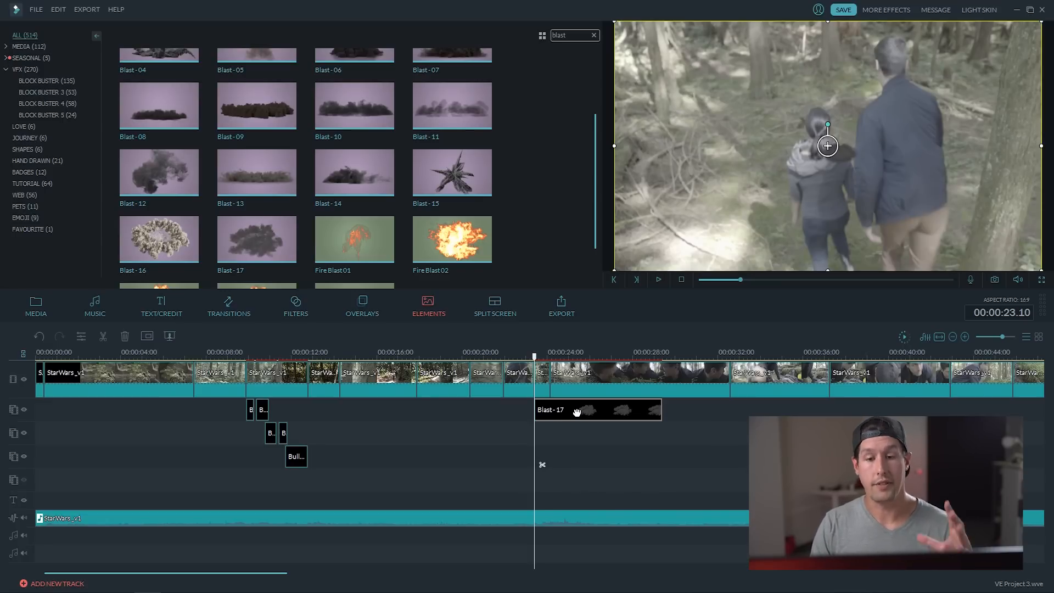
Set the blending mode of the Blast - 17 clip to Overlay in its advanced settings and preview the blend.
double_click(577, 412)
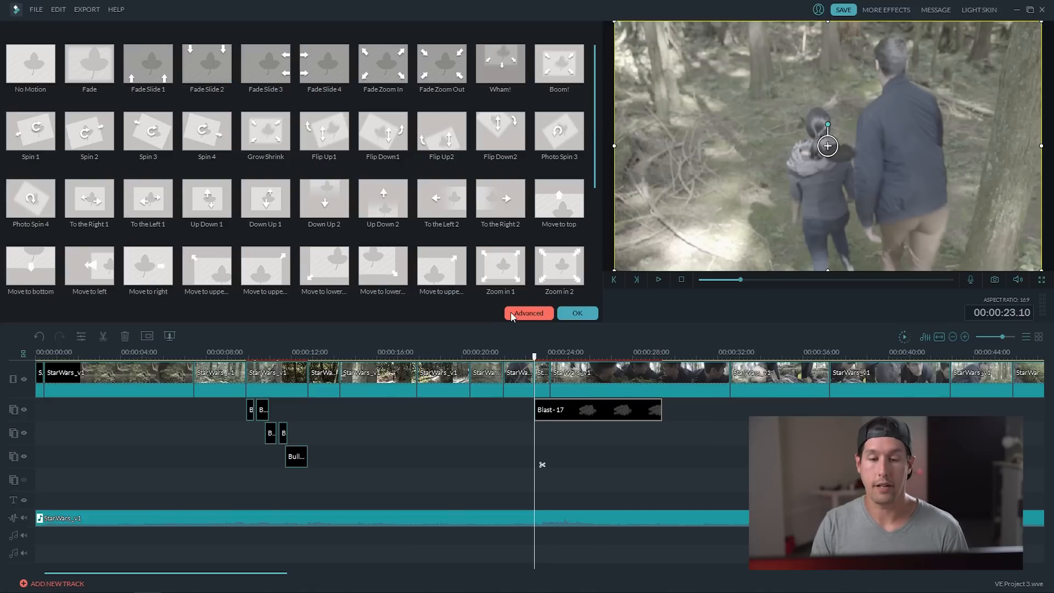
left_click(528, 313)
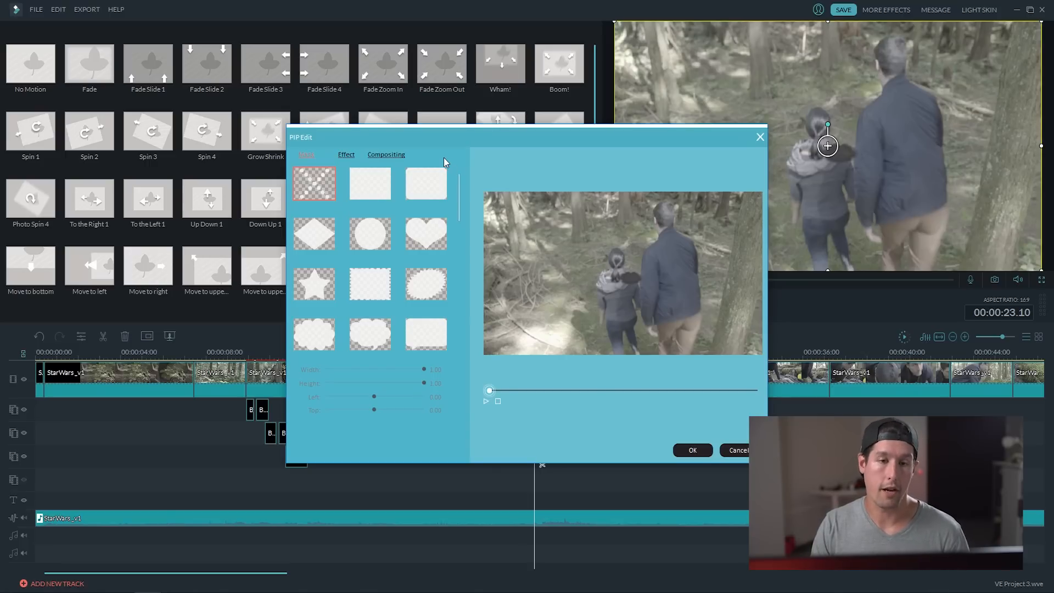
left_click(373, 155)
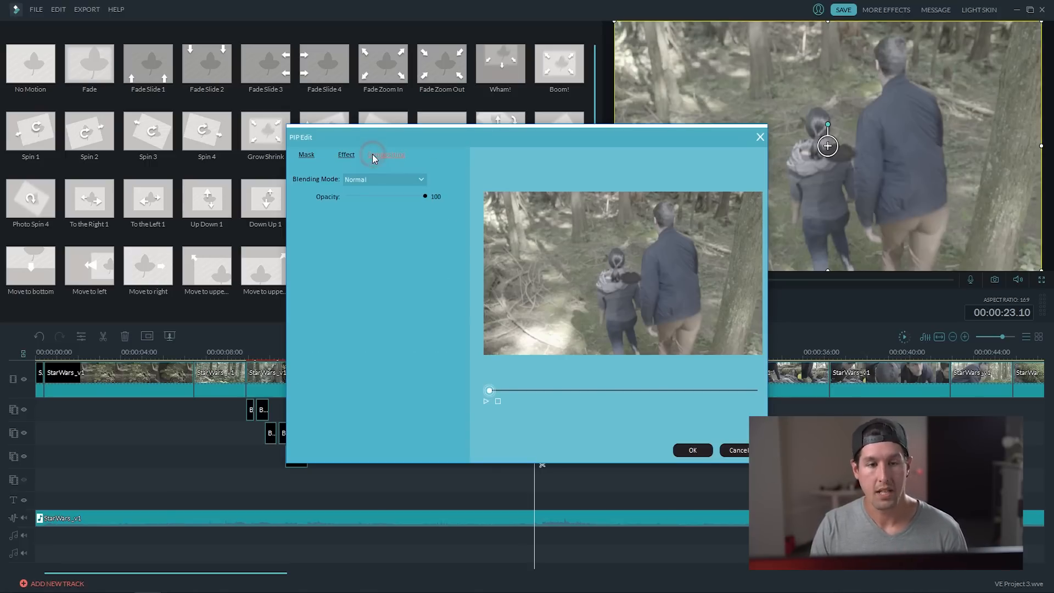
left_click(383, 182)
scroll(379, 230, "down", 1)
scroll(378, 220, "down", 1)
left_click(374, 205)
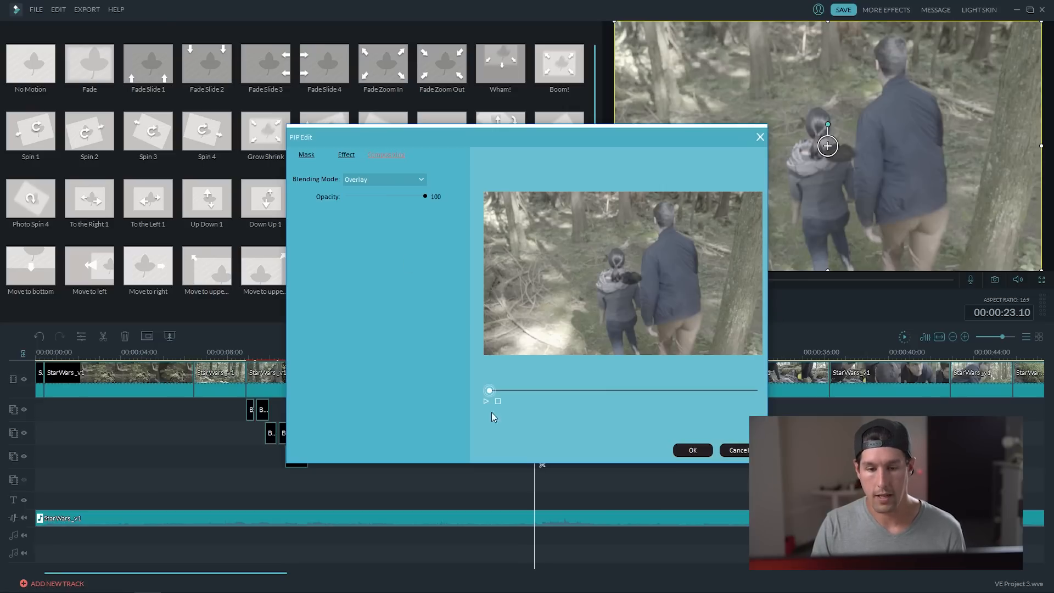
left_click_drag(490, 390, 516, 391)
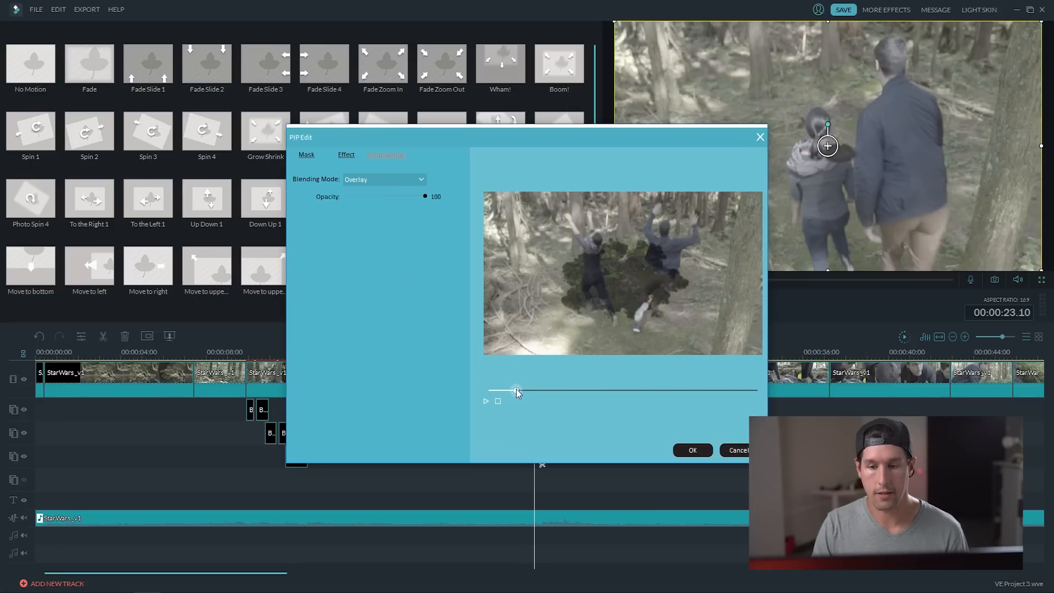
left_click(680, 452)
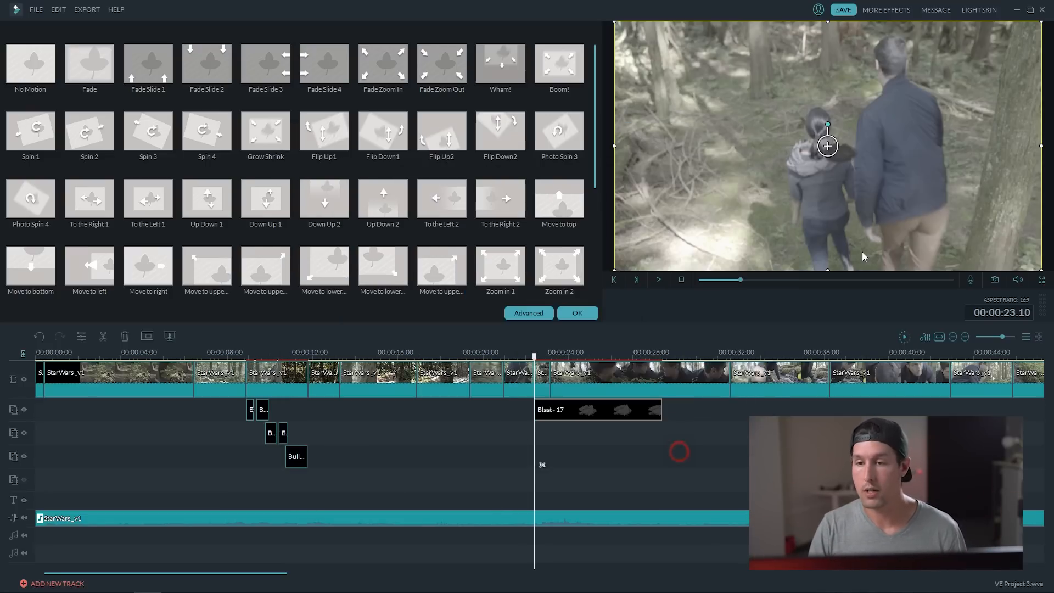
Shrink and lower the Blast - 17 overlay to the ground below the jumping couple, and trim its end to match the jump clip.
left_click(755, 181)
key("Down")
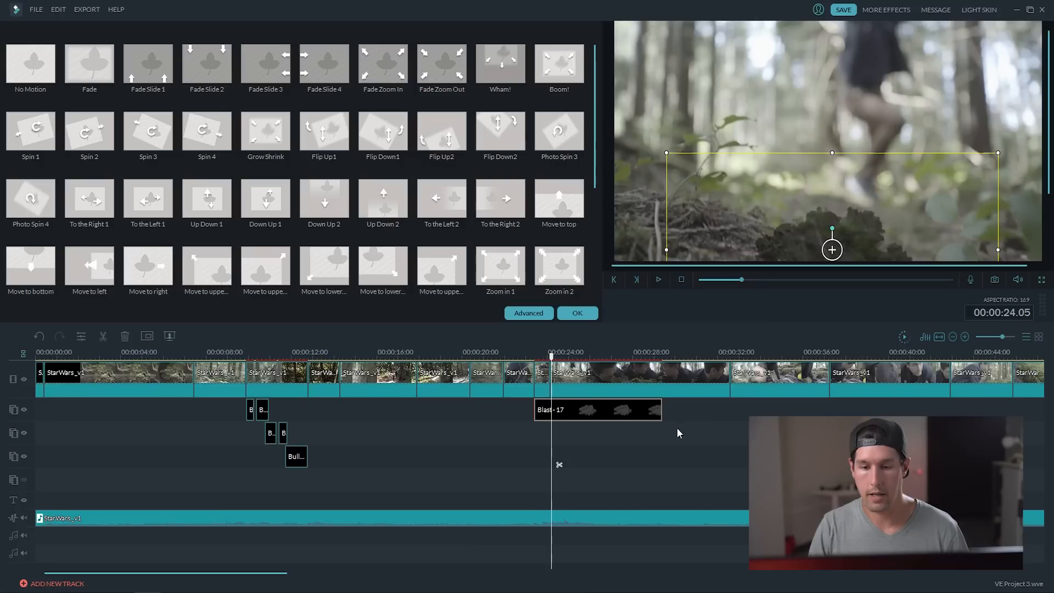
left_click_drag(664, 409, 551, 407)
left_click(535, 356)
left_click_drag(535, 356, 548, 355)
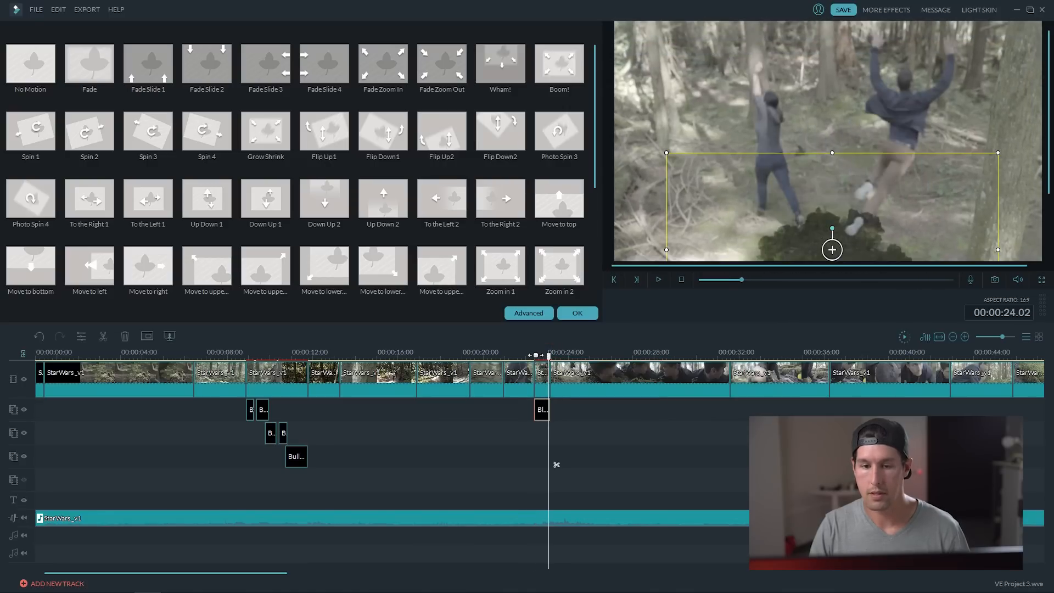
left_click(575, 314)
Add two more blast elements on the second and third overlay tracks under the jump clip, and move the third one down.
left_click_drag(355, 204, 540, 433)
left_click_drag(373, 229, 538, 457)
left_click_drag(695, 148, 708, 199)
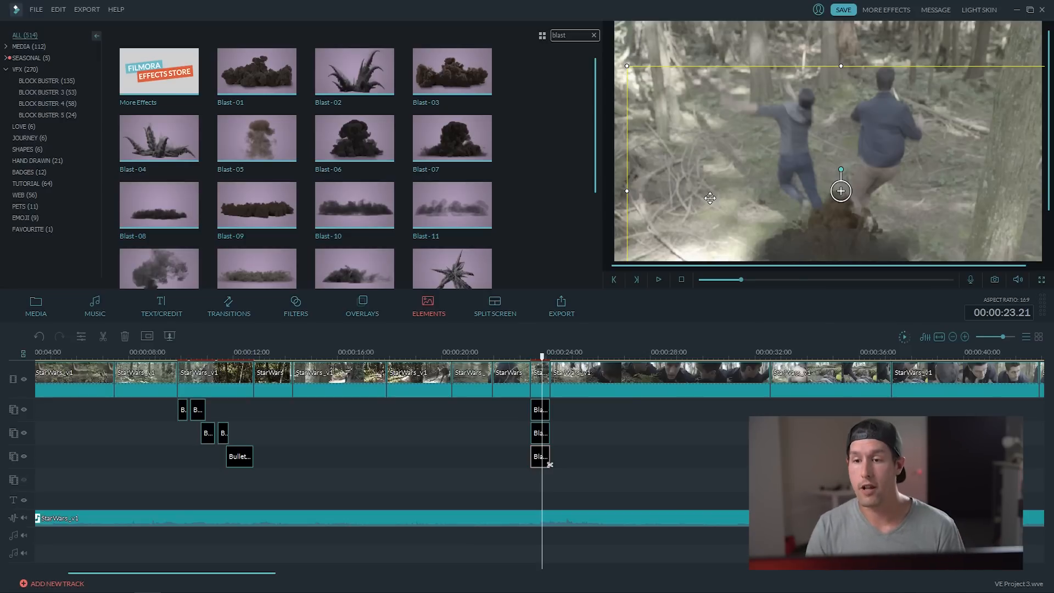
Set the blending mode of the blast clip on the second overlay track to Darken in its advanced settings and check the blend.
left_click(547, 433)
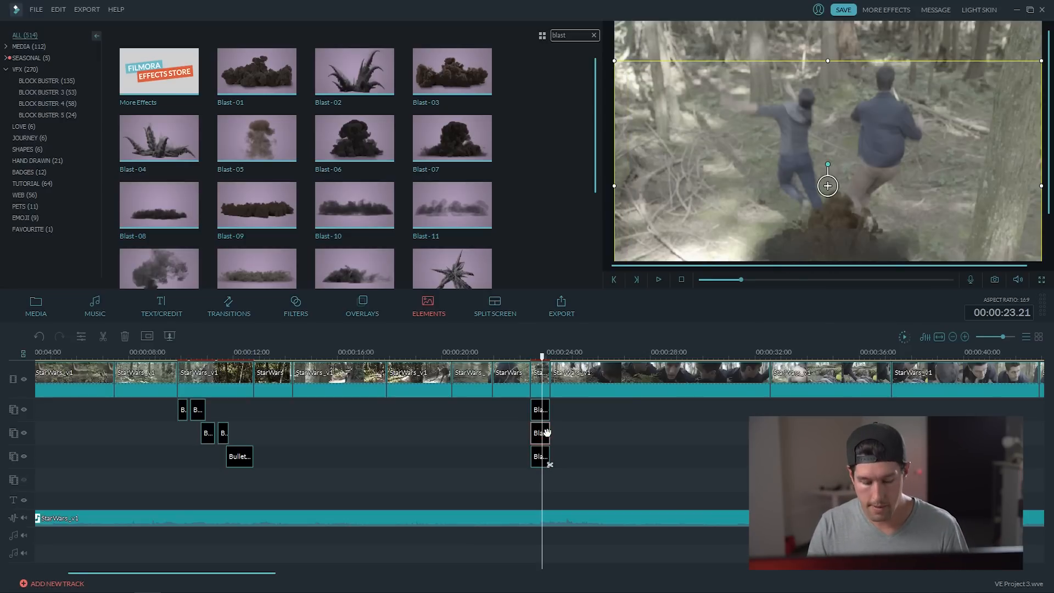
double_click(547, 433)
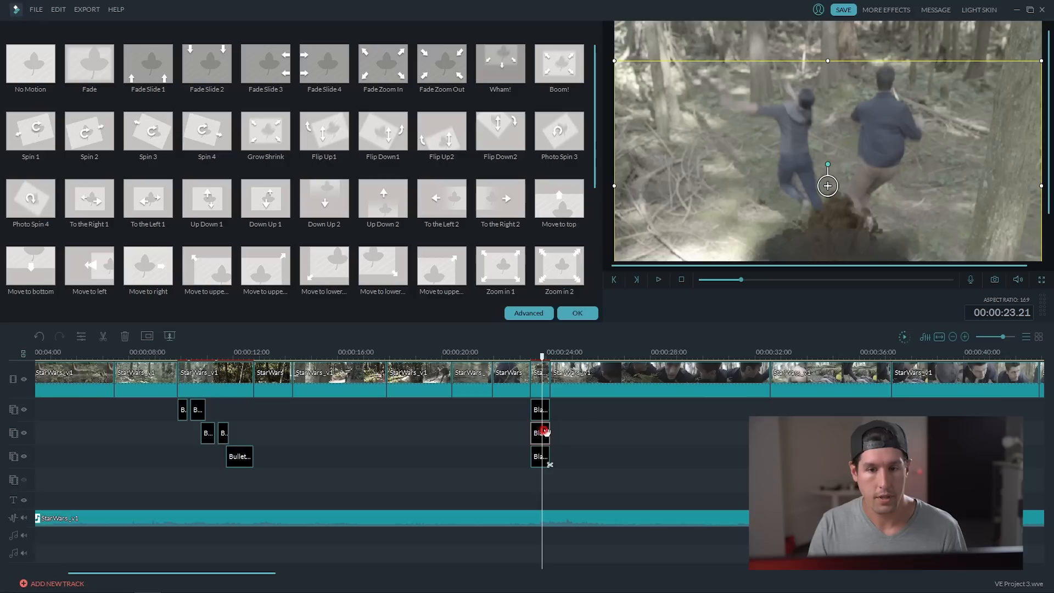
left_click(530, 313)
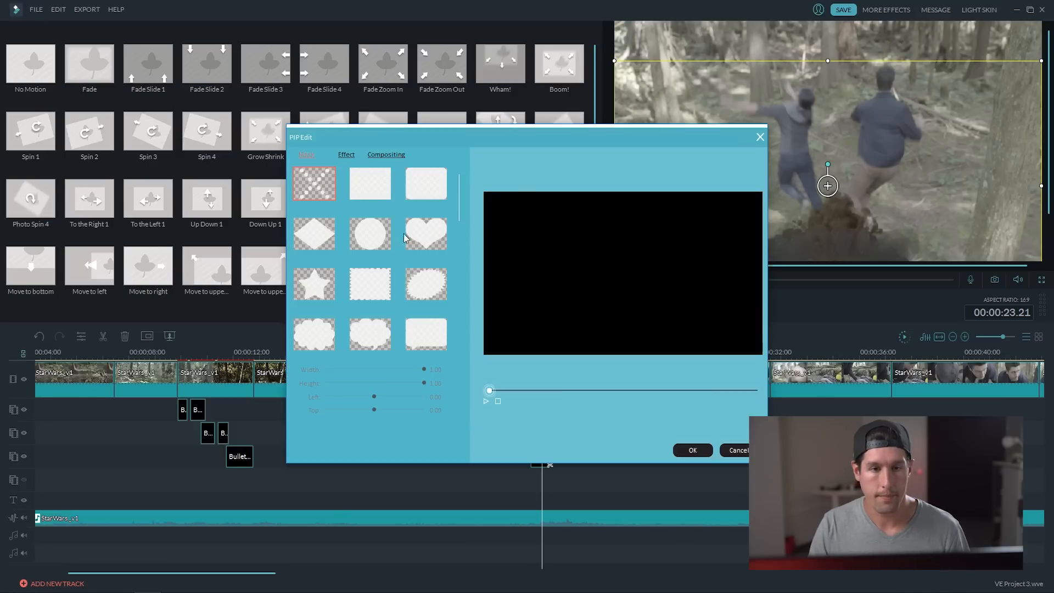
left_click(382, 155)
left_click(369, 181)
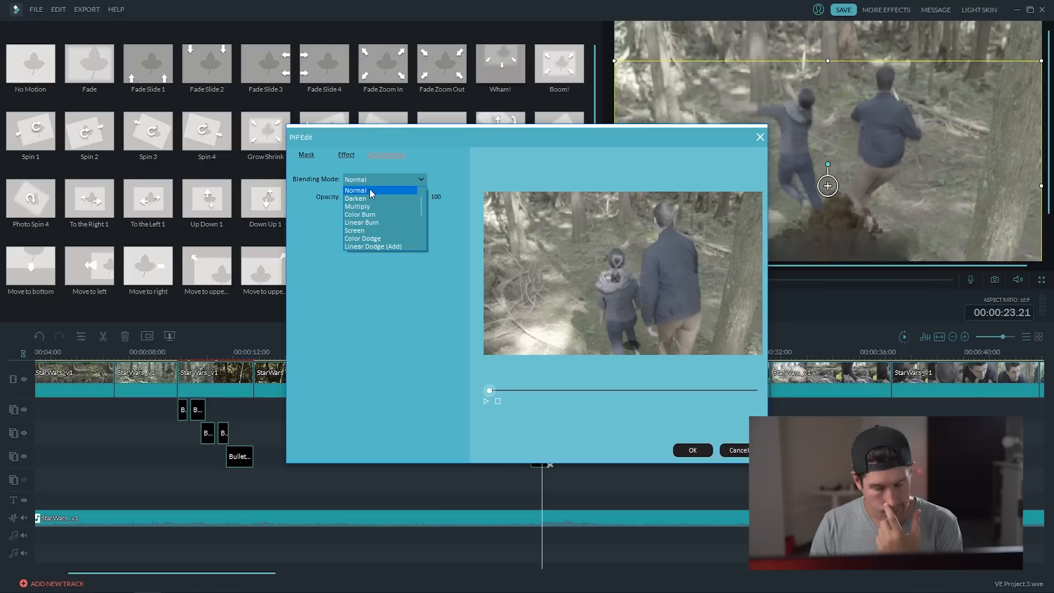
left_click(371, 199)
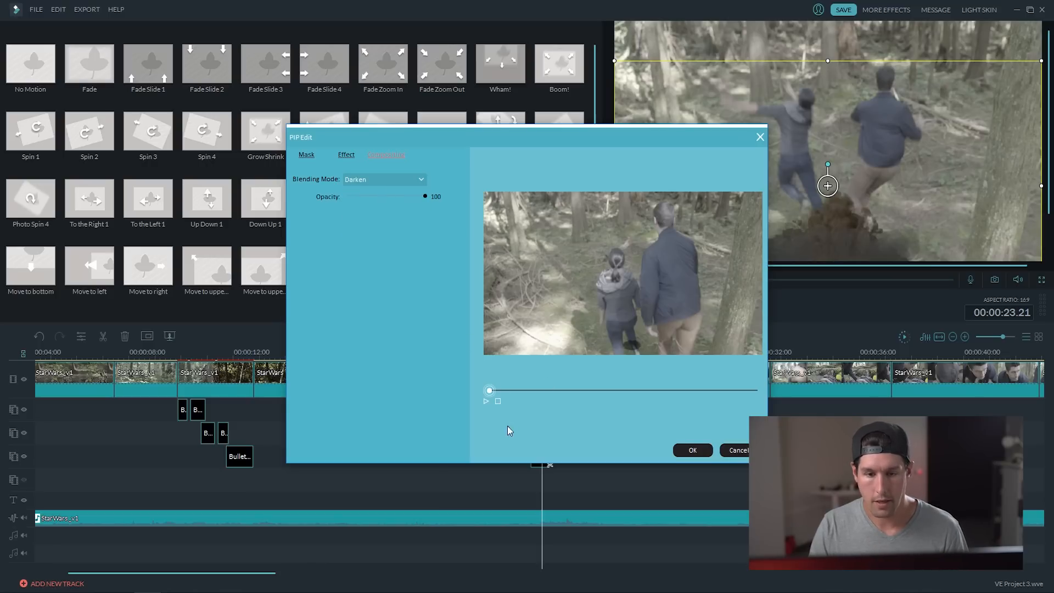
left_click_drag(486, 389, 674, 382)
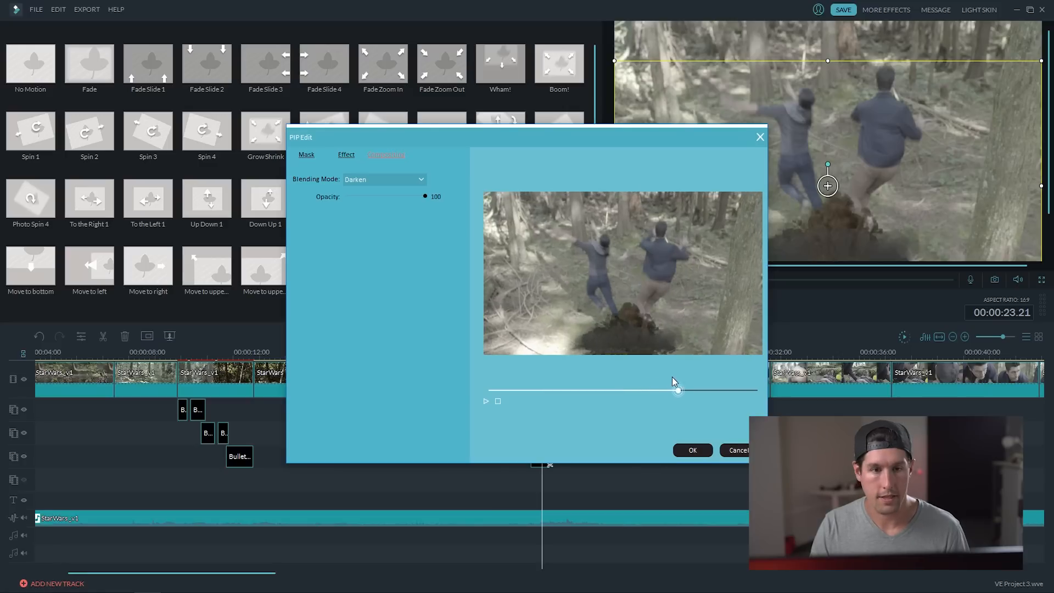
left_click(684, 451)
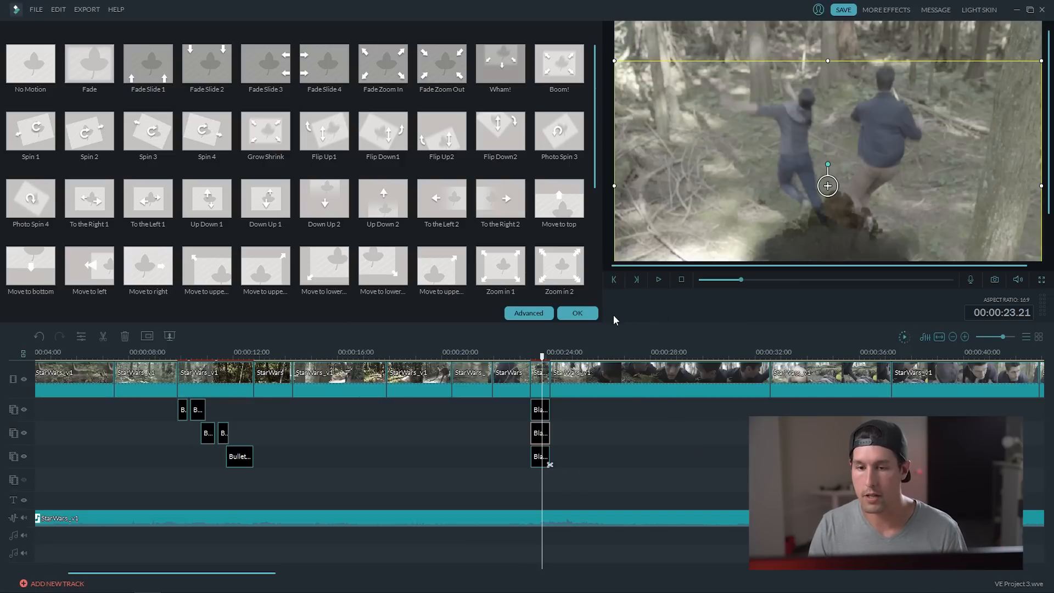
left_click(579, 314)
Place Smoke Fog 02 on the first overlay track, align its start with the close-up clip after the jump, and play it back.
left_click_drag(165, 123, 538, 450)
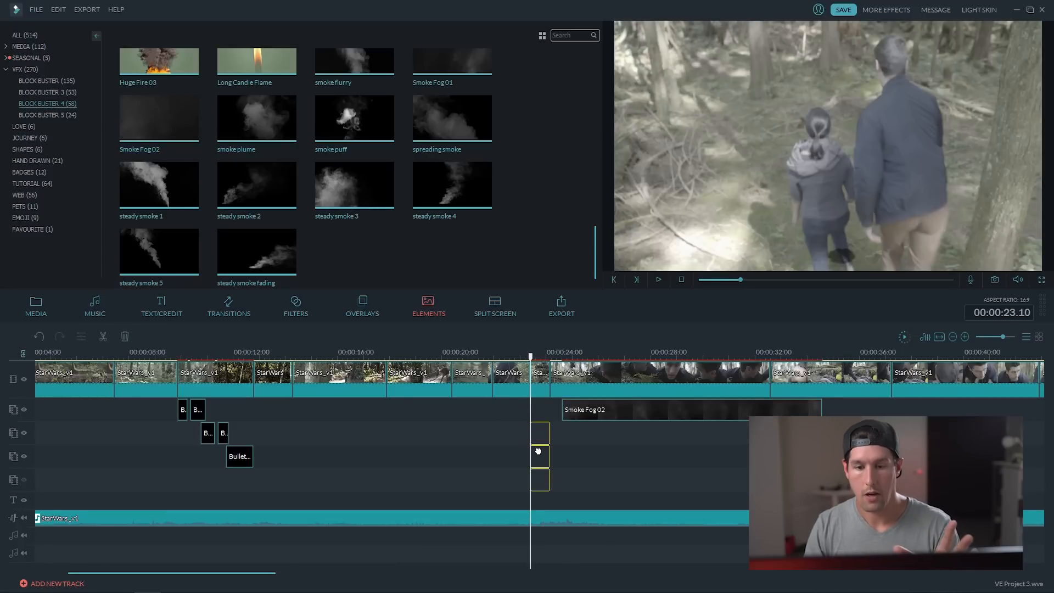
left_click(597, 410)
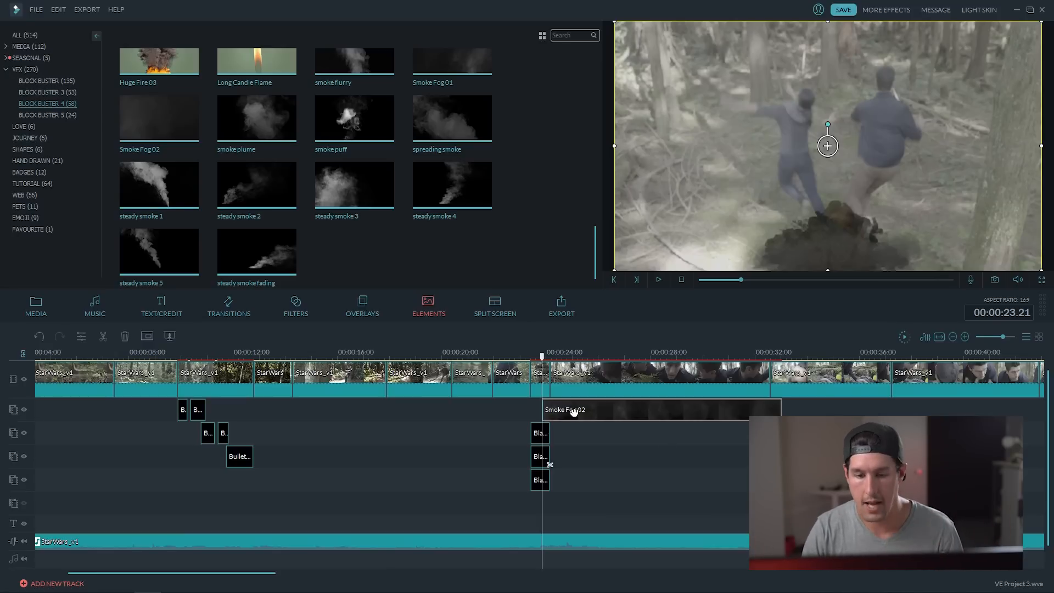
left_click_drag(574, 411, 582, 411)
key("space")
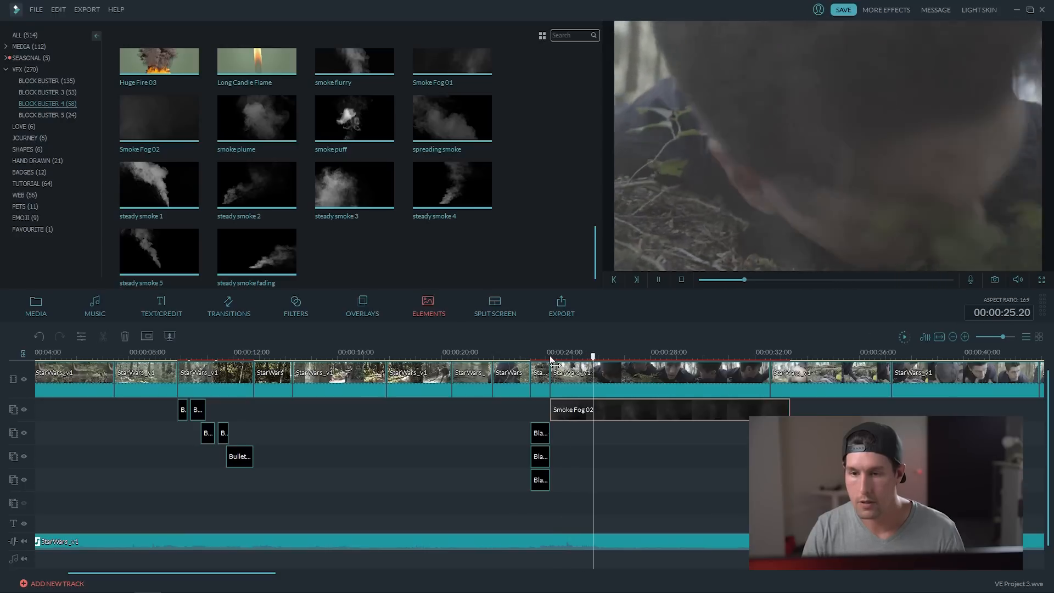
key("space")
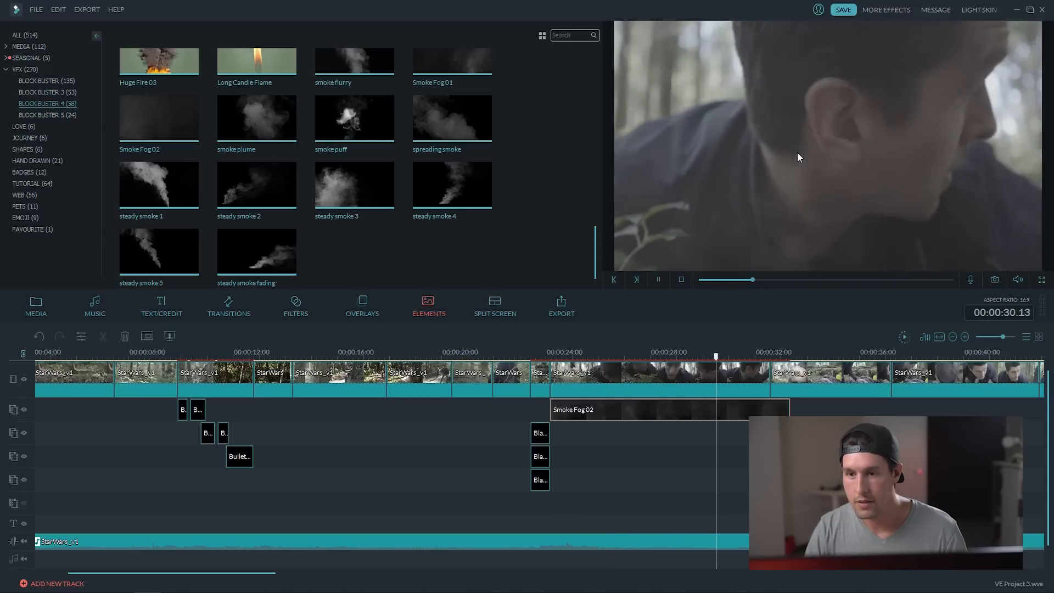
left_click(766, 145)
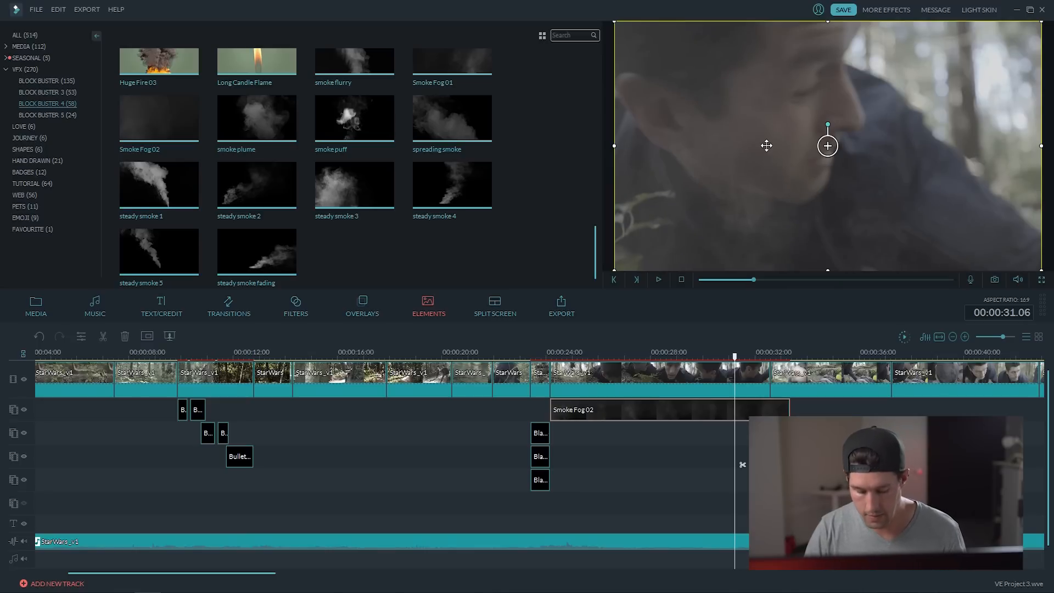
Search all elements for "large" and preview Large Scale - 15.
left_click(565, 35)
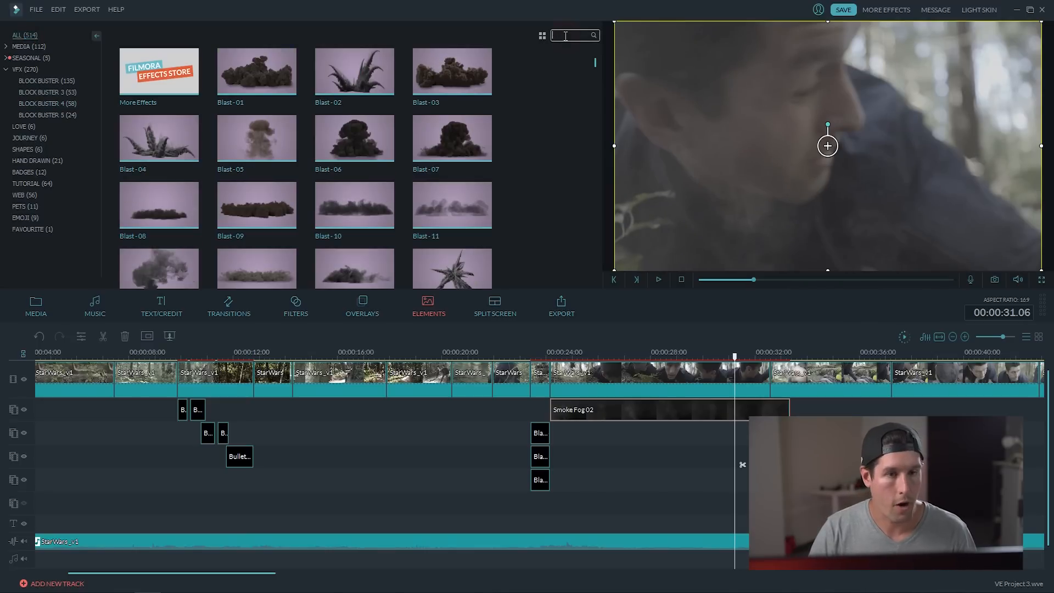
type("large")
scroll(512, 193, "down", 1)
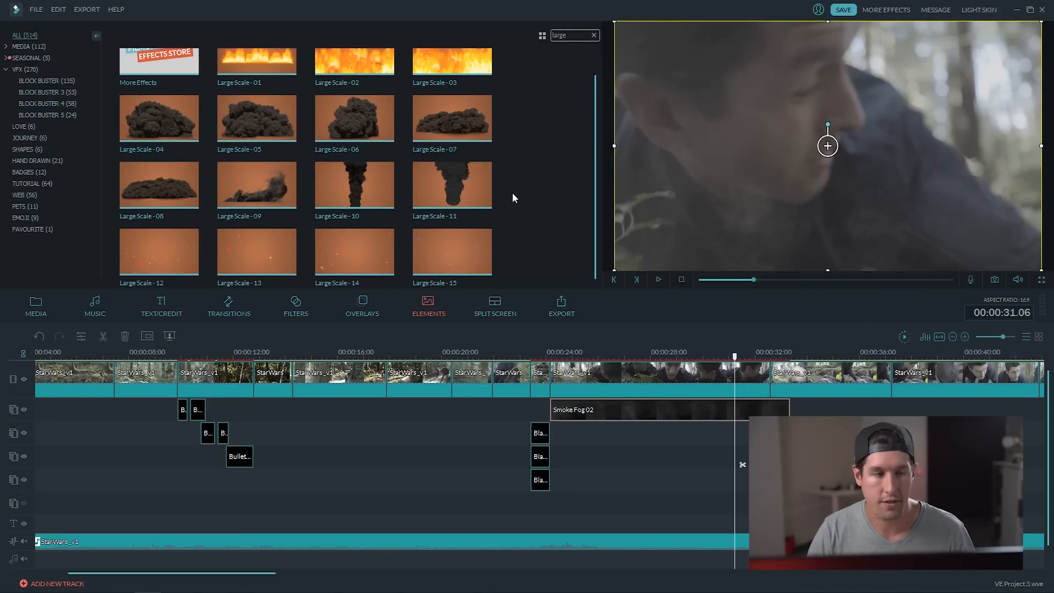
double_click(430, 270)
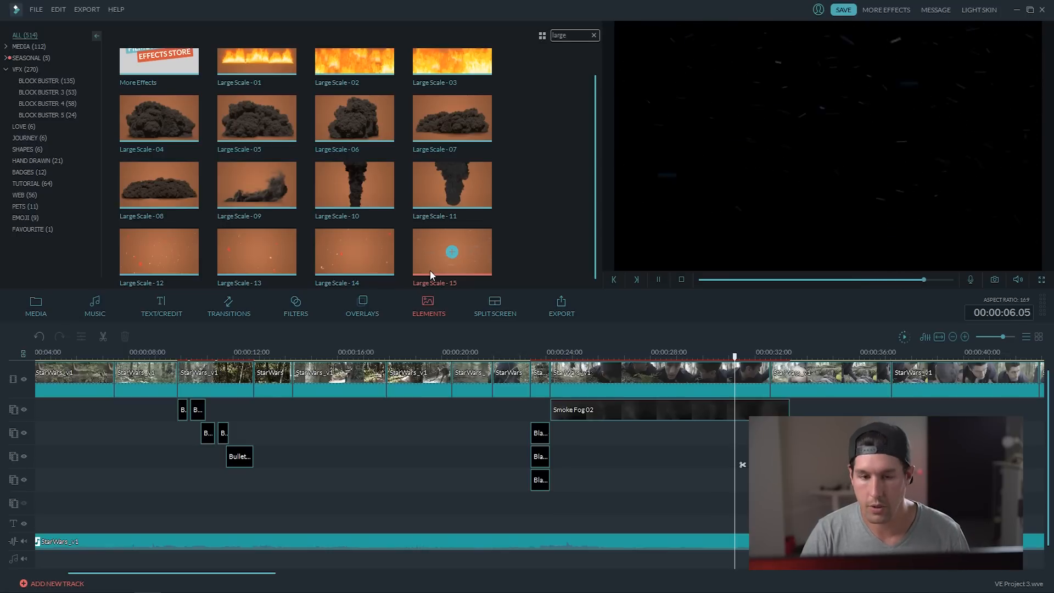
Place Large Scale - 15 on the overlay track above Smoke Fog 02, fit the overlays to the close-up clip, and play back the result.
left_click_drag(430, 270, 596, 409)
left_click_drag(760, 393, 758, 408)
left_click(551, 355)
key("ctrl+minus")
key("space")
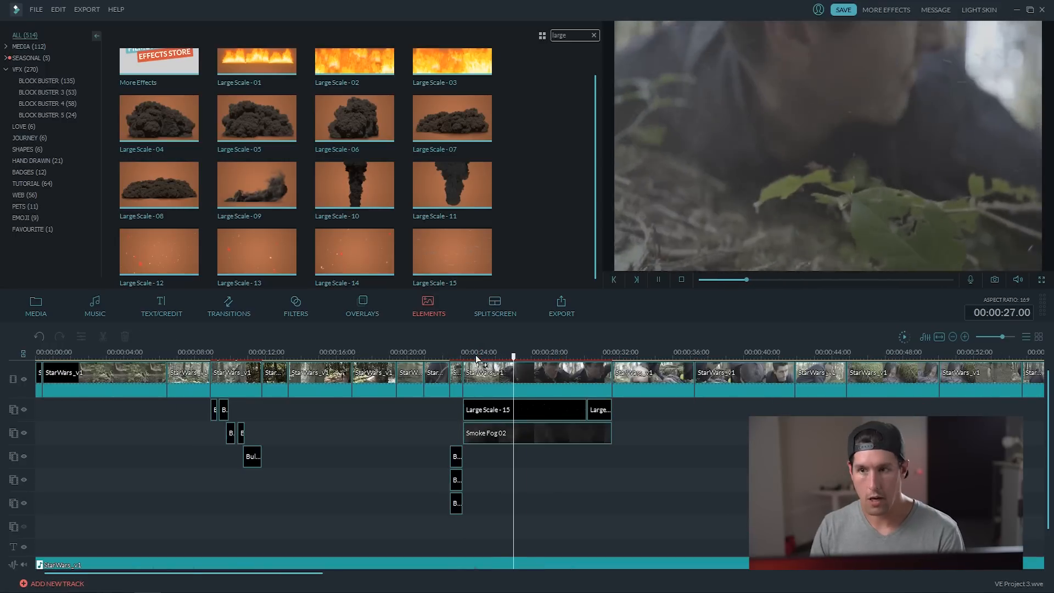
key("space")
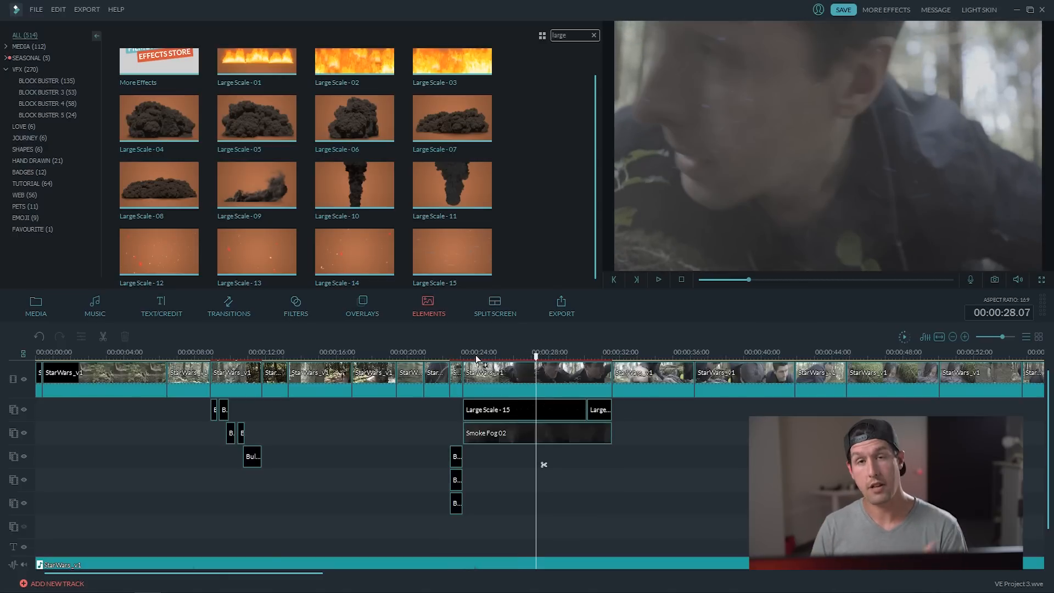
Set the blending mode of the long Large Scale - 15 clip to Soft Light in its advanced settings and preview the blend.
double_click(505, 413)
left_click(528, 310)
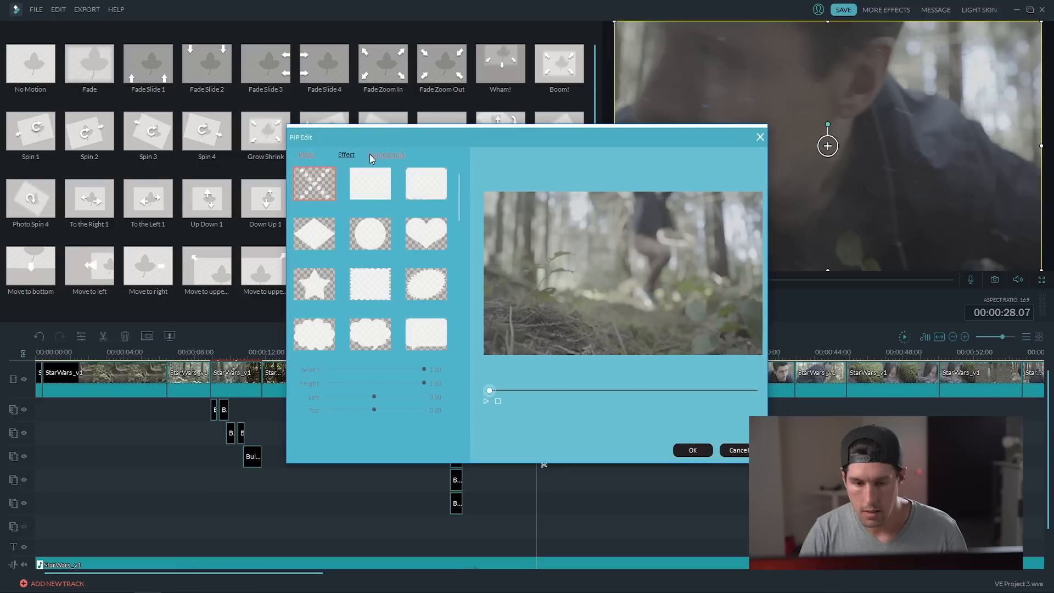
left_click(387, 154)
left_click(421, 179)
scroll(384, 212, "down", 2)
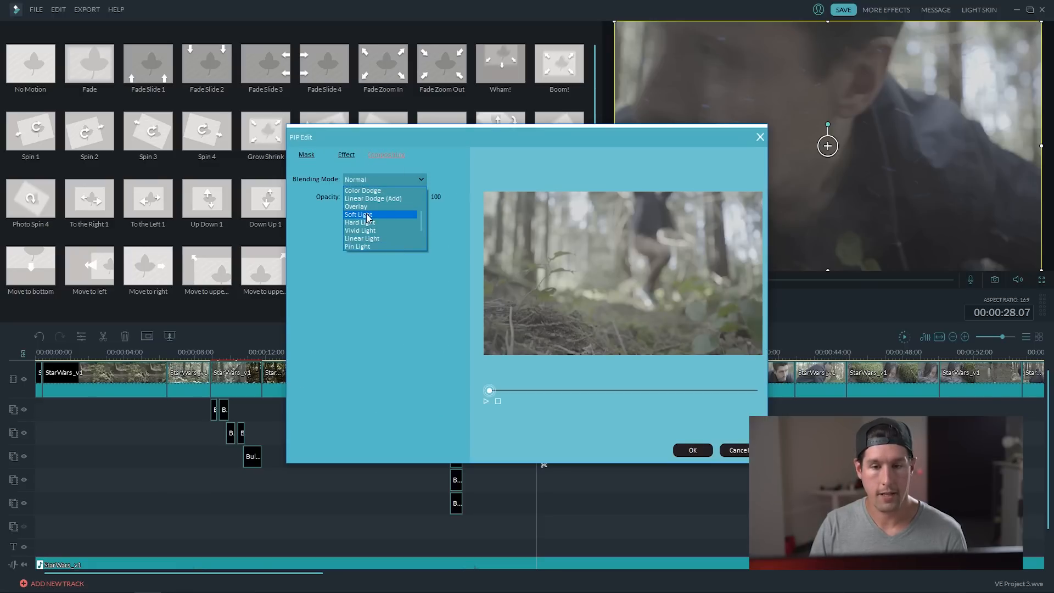
left_click(367, 215)
left_click_drag(490, 392, 571, 390)
left_click(486, 402)
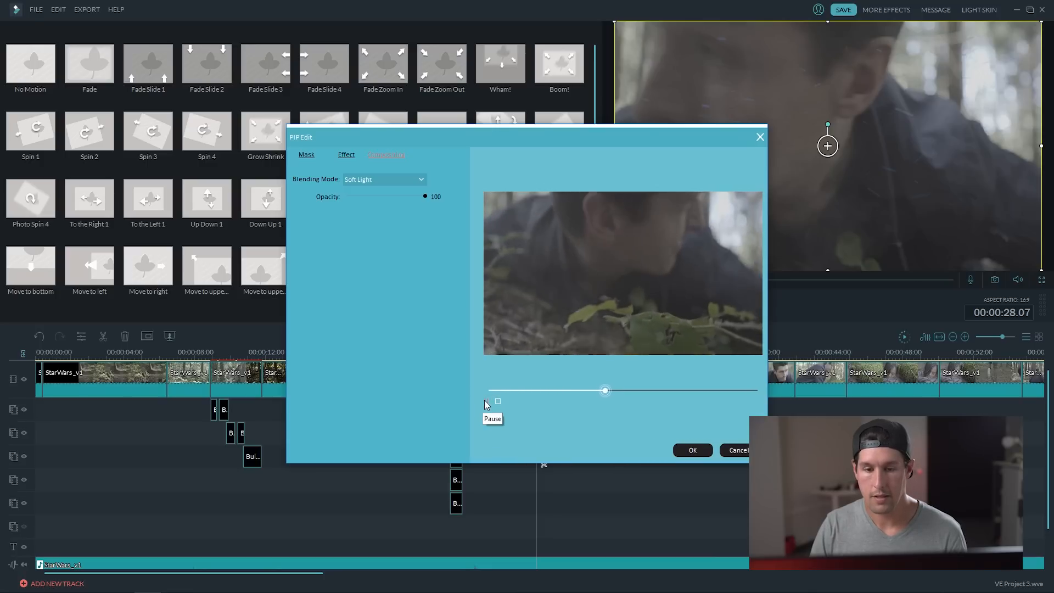
left_click(486, 404)
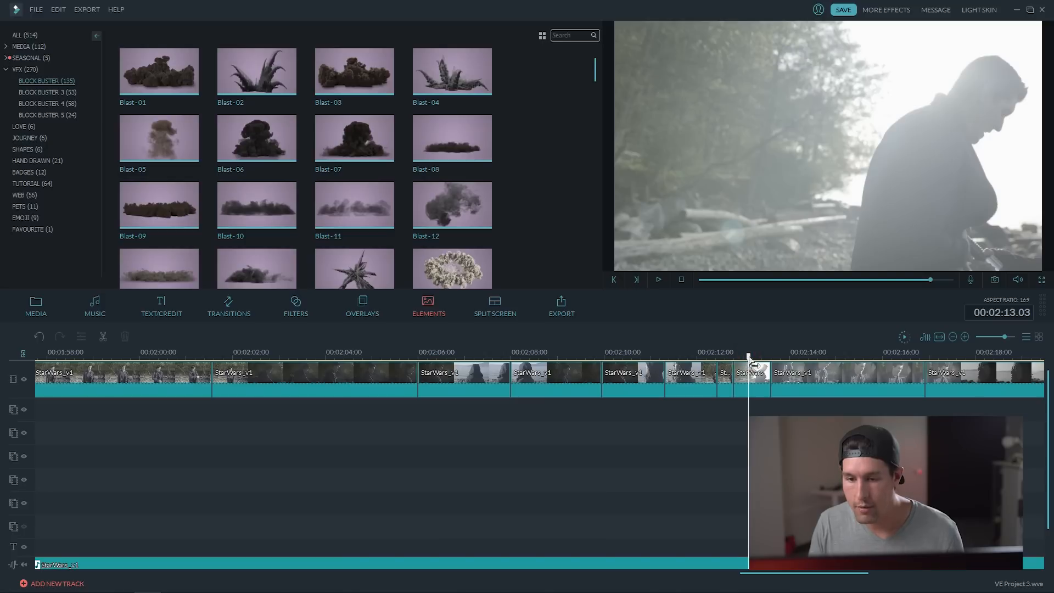
Place Lasers - 12 from Block Buster on the first overlay track at 00:02:12.20 and fit it to the short silhouette clip.
left_click_drag(750, 358, 736, 358)
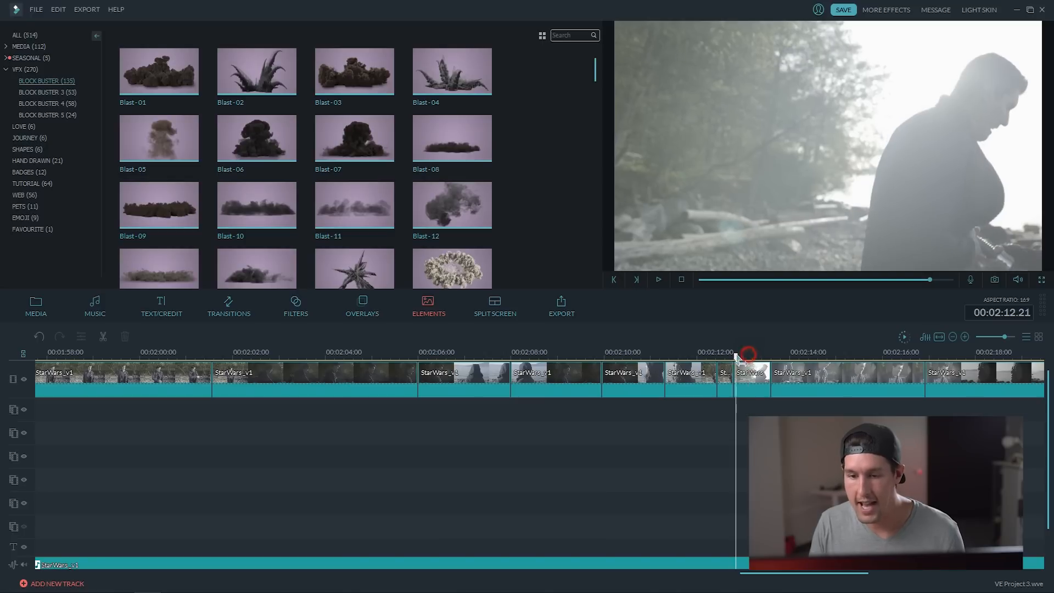
left_click(529, 189)
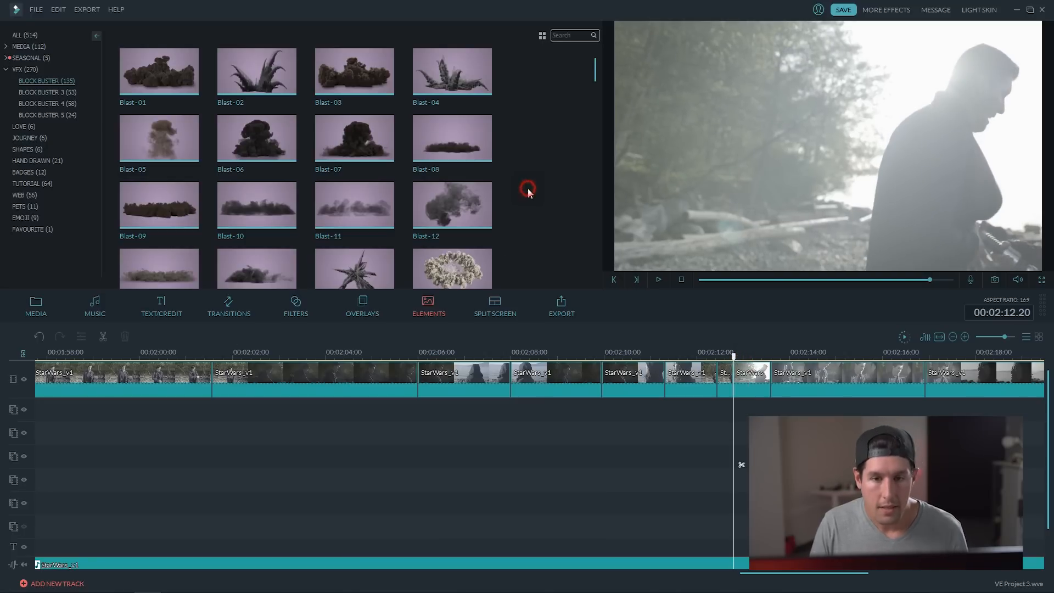
scroll(519, 169, "down", 15)
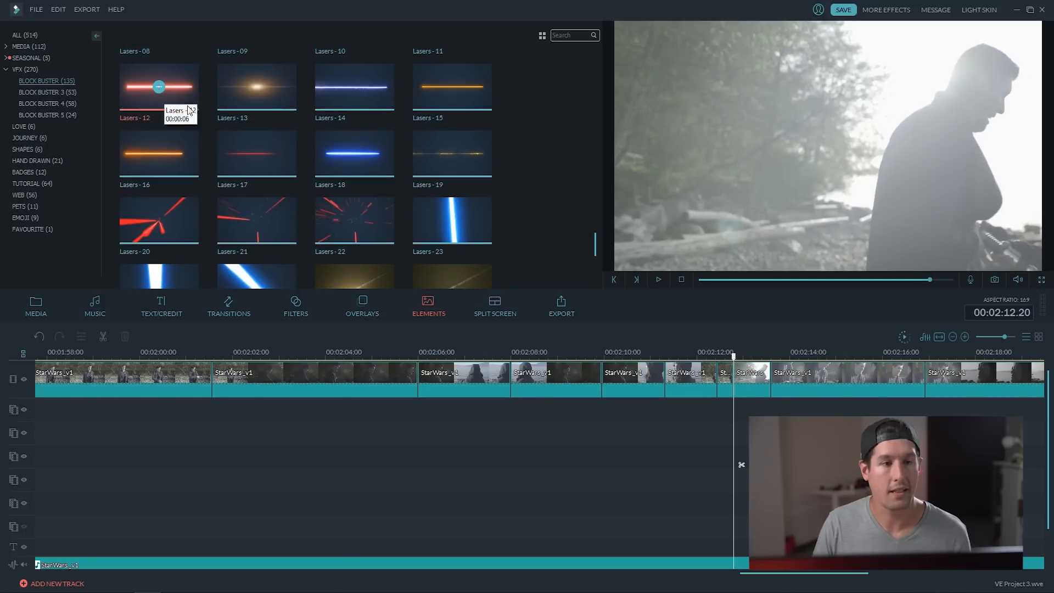
left_click(184, 104)
left_click_drag(184, 105, 771, 411)
At 00:02:13.05, shrink the Lasers - 12 overlay, rotate it diagonally, and position its lower end against the silhouetted man's upper back.
left_click(752, 350)
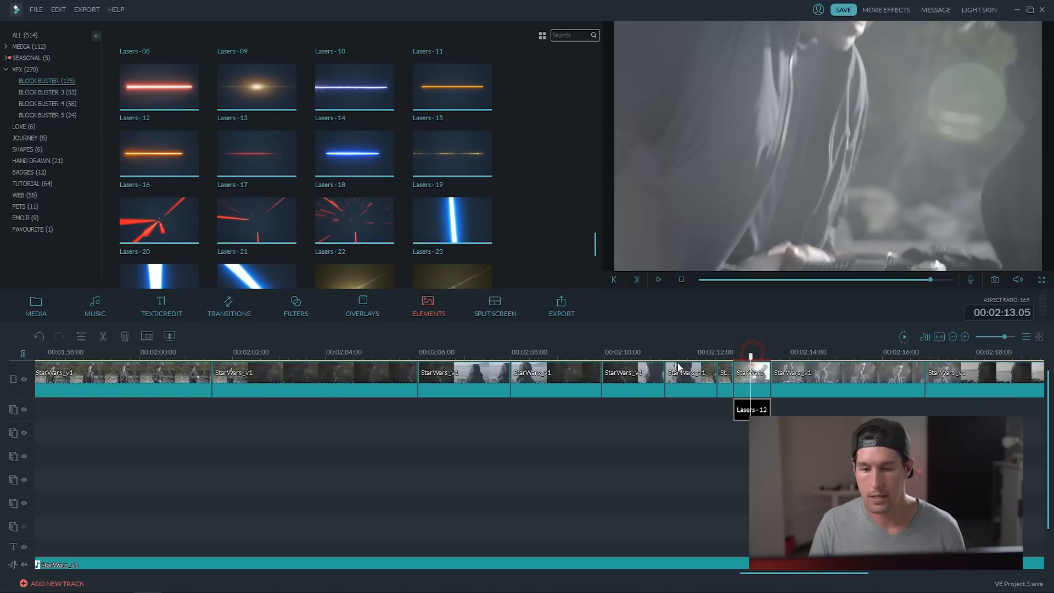
scroll(838, 354, "up", 3)
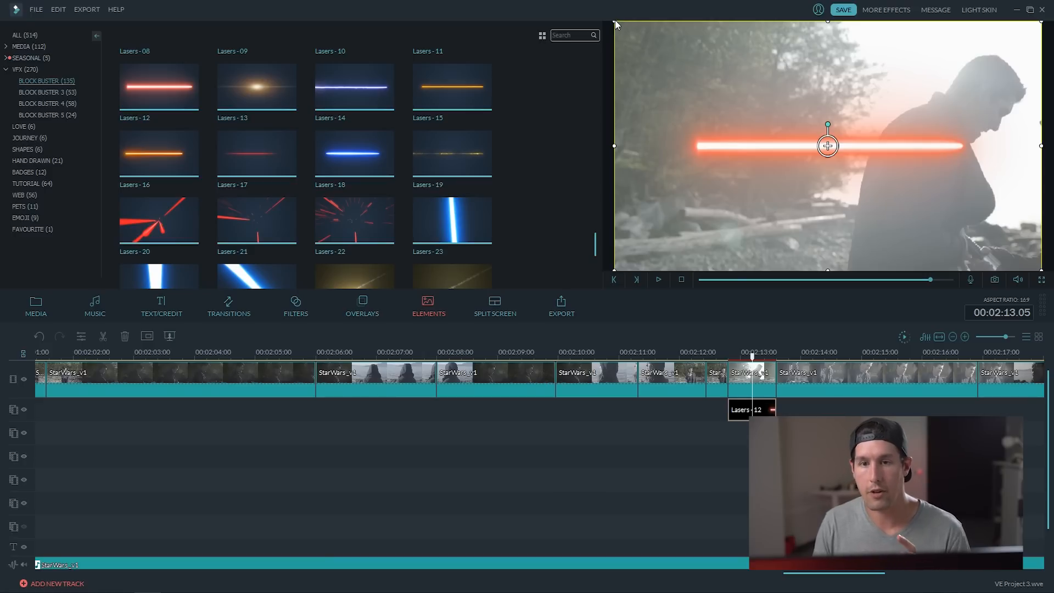
left_click_drag(615, 21, 858, 163)
left_click_drag(886, 211, 837, 182)
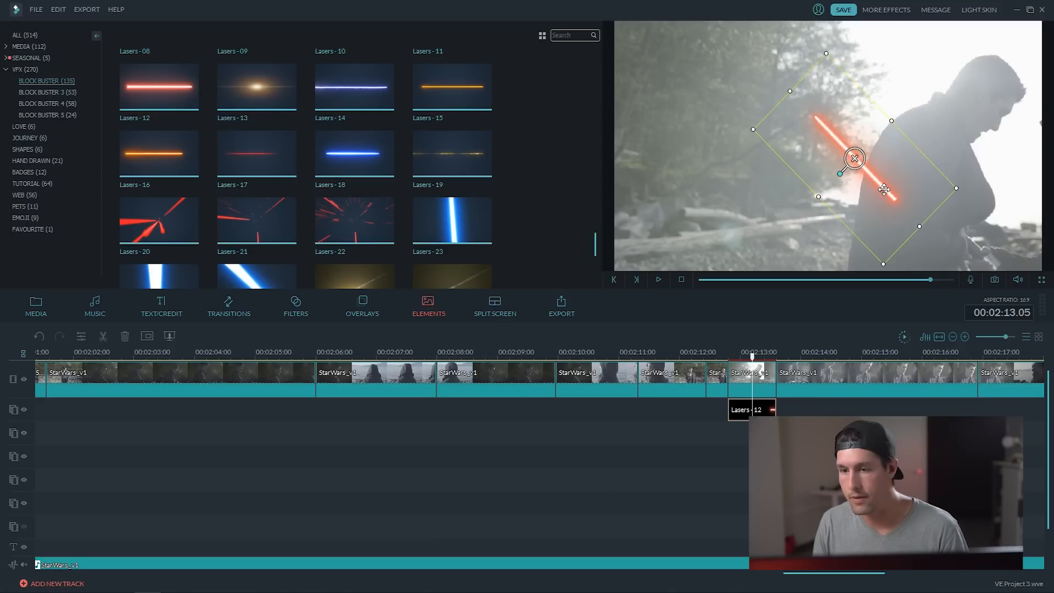
left_click_drag(882, 203, 949, 247)
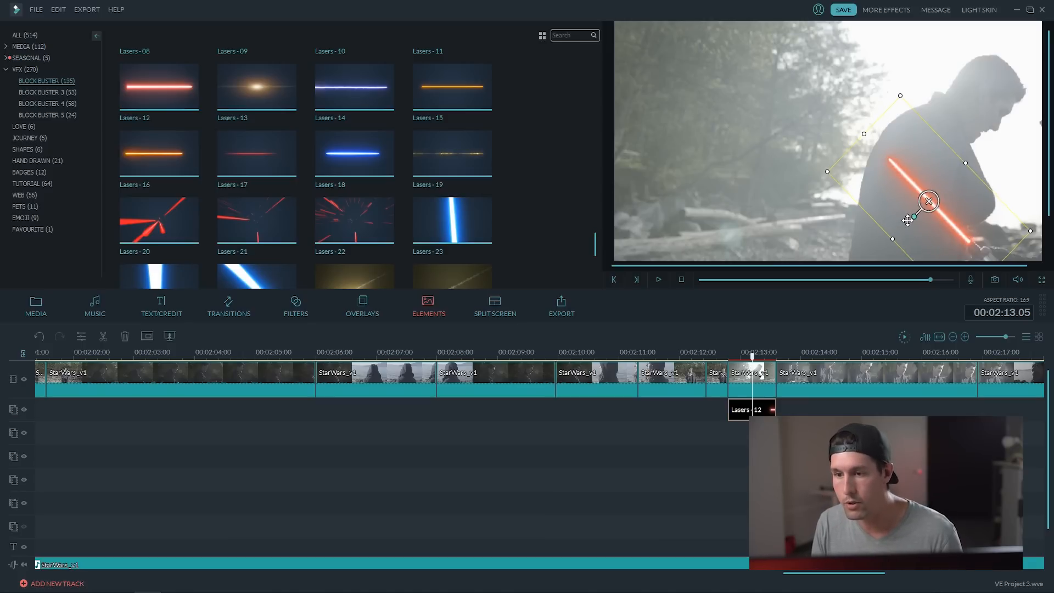
left_click_drag(916, 227, 840, 140)
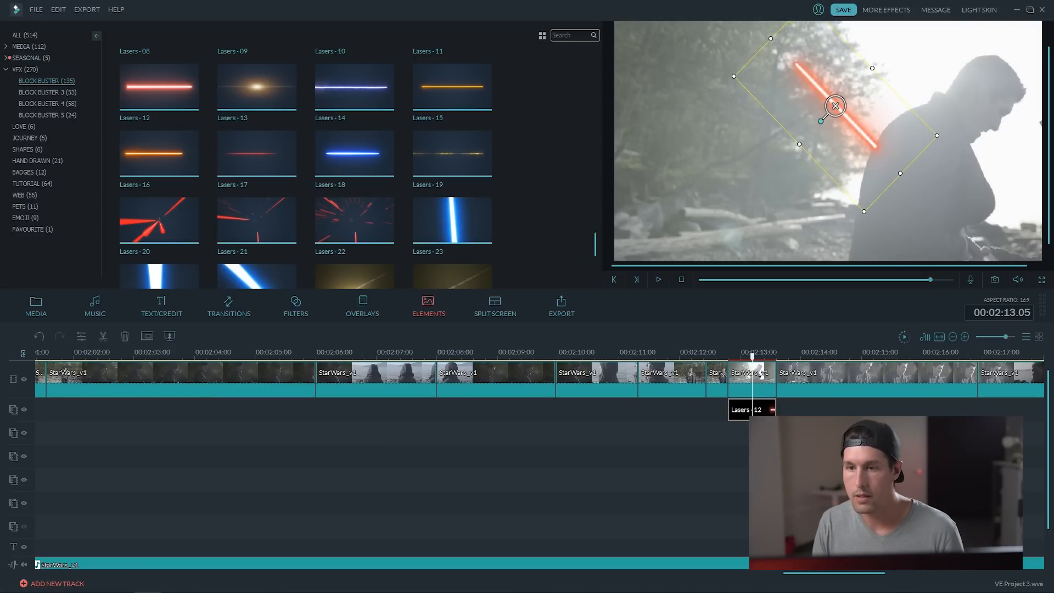
left_click(830, 434)
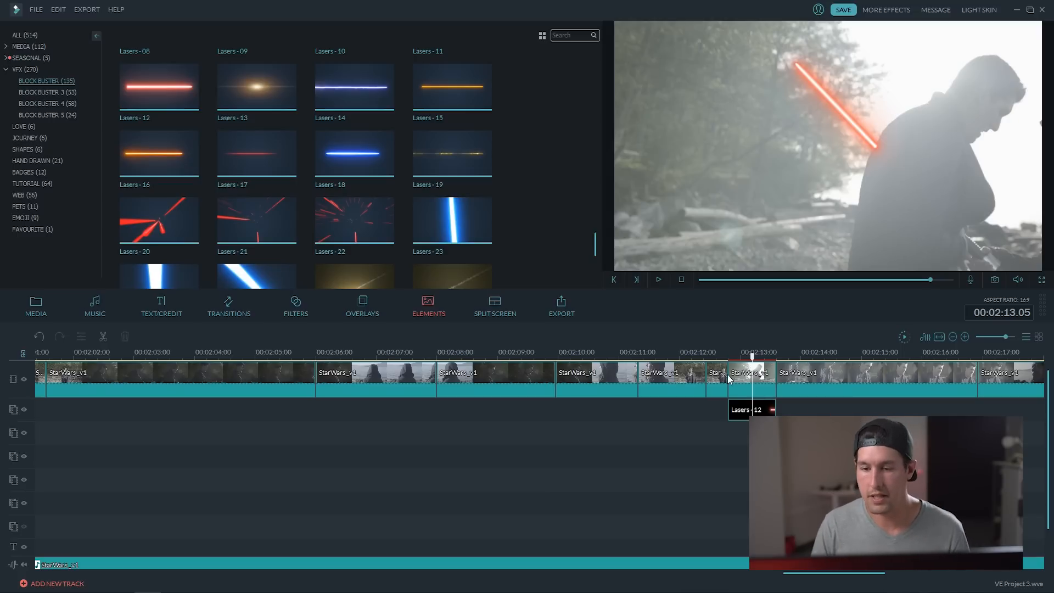
Split the Lasers - 12 overlay at every frame from 00:02:12.20 to 00:02:13.14 into single-frame pieces.
scroll(721, 354, "up", 1)
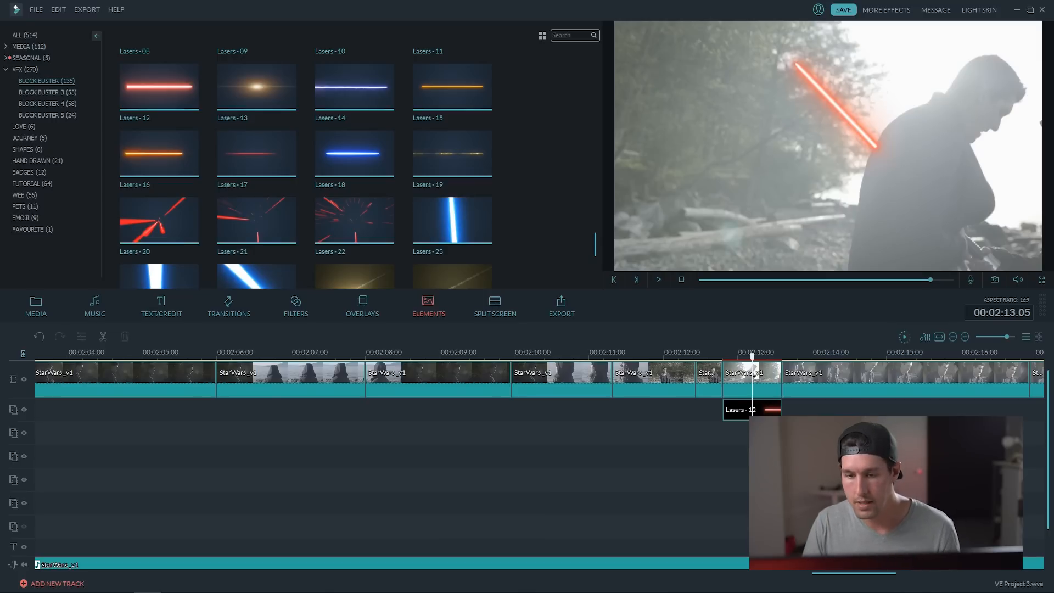
left_click_drag(756, 364, 724, 362)
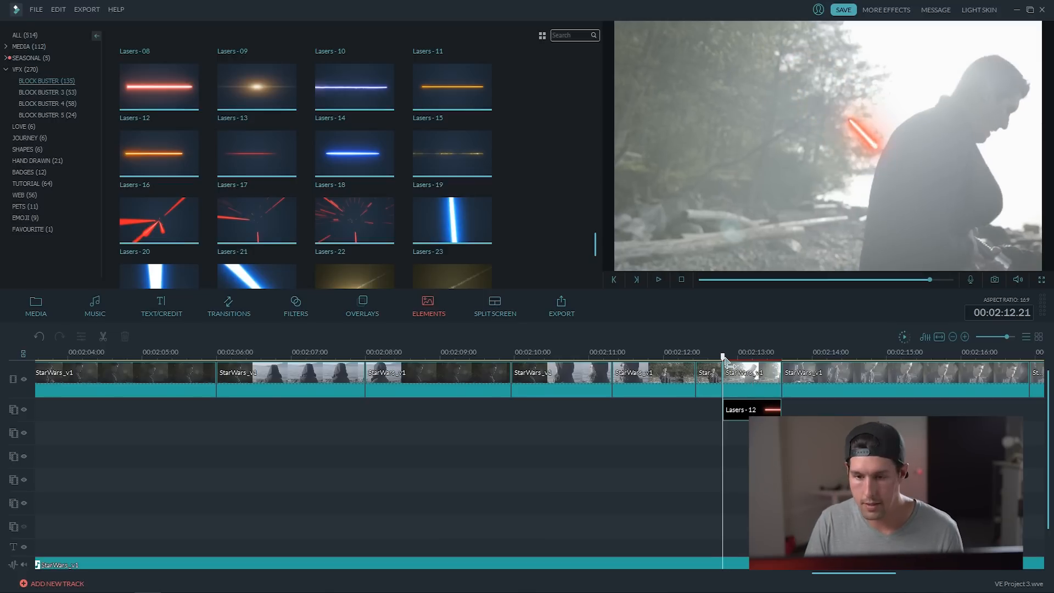
left_click(746, 409)
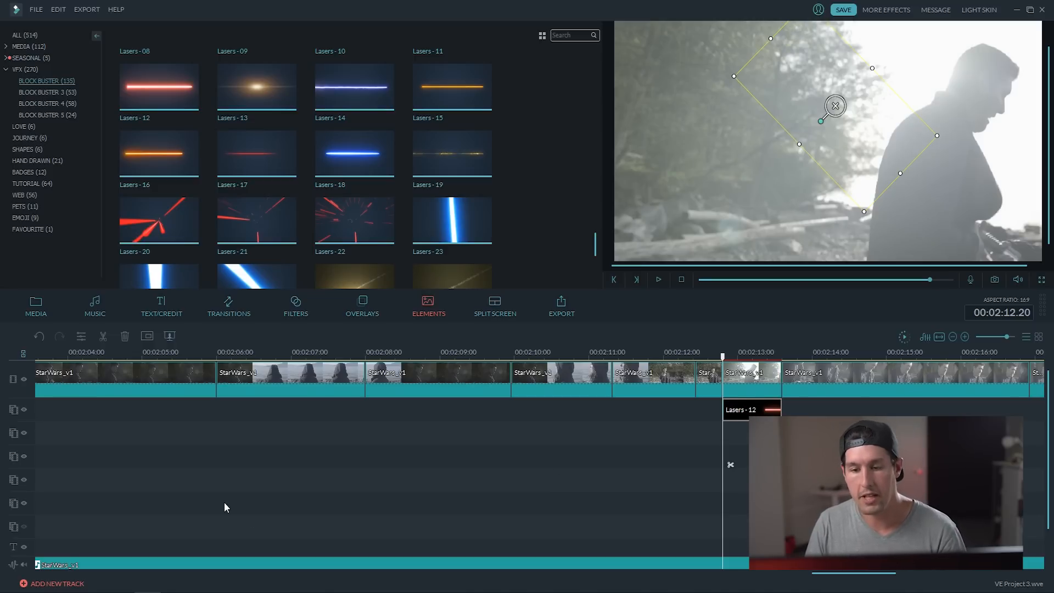
key("Right")
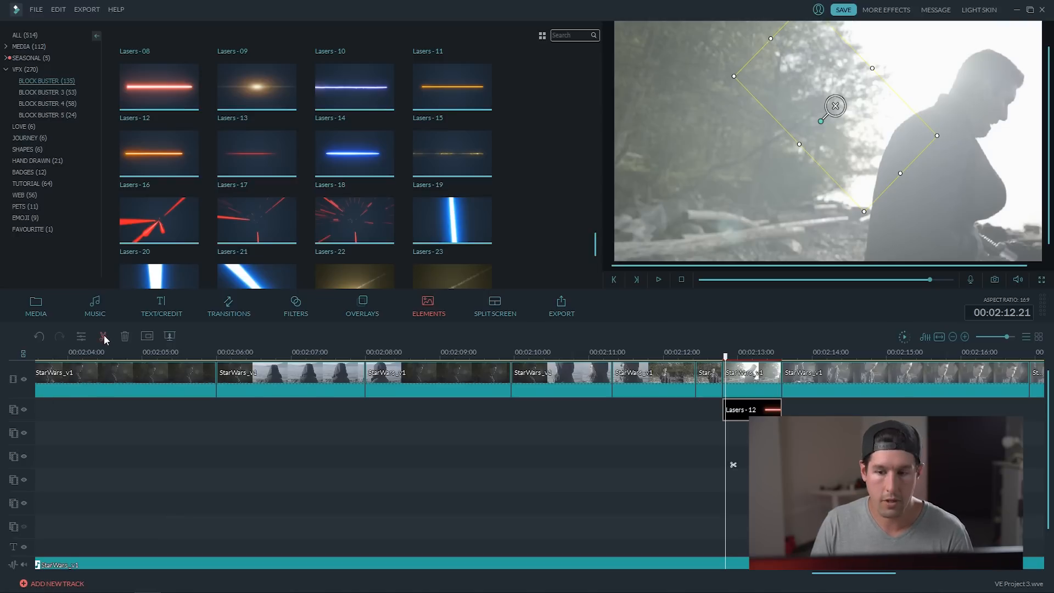
key("Right")
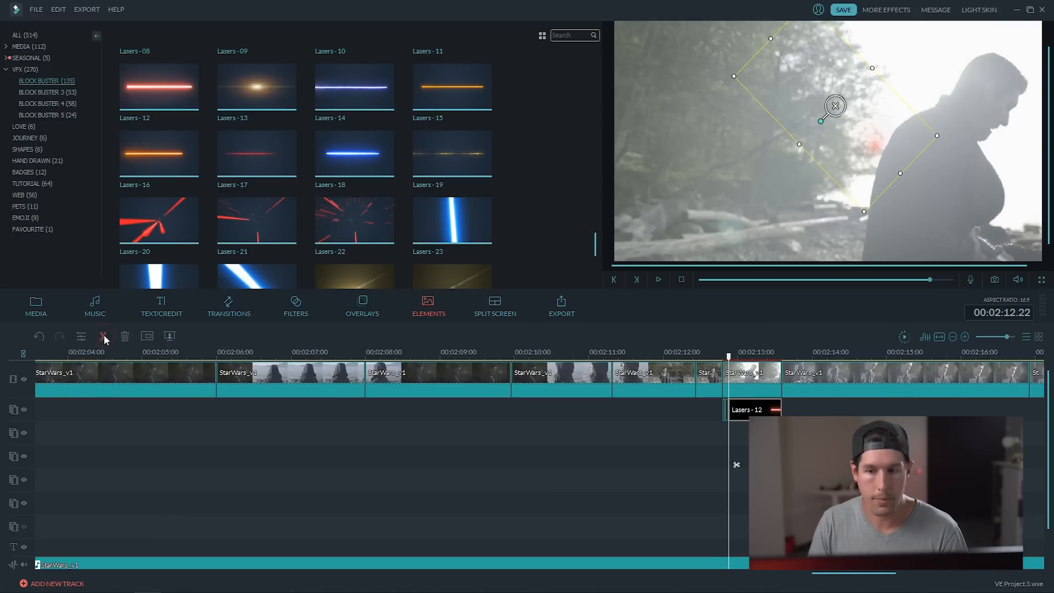
key("Right")
key("Right")
left_click(103, 337)
key("Right")
key("Right")
left_click(103, 336)
key("Right")
key("Right")
key("Right")
left_click(104, 337)
key("Right")
key("Right")
key("Right")
left_click(104, 337)
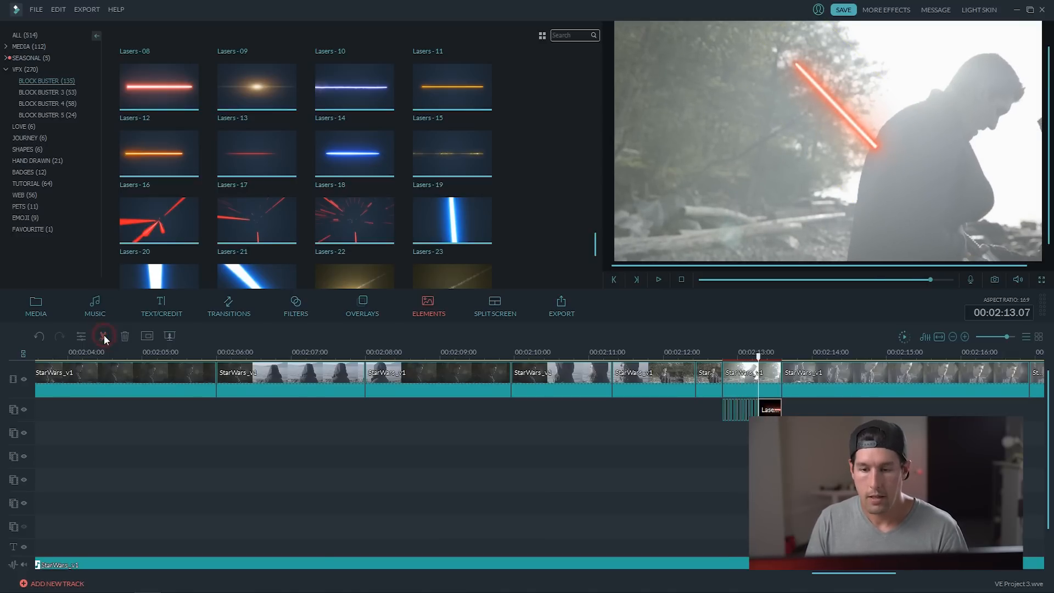
key("Right")
key("Right")
key("Right")
left_click(103, 337)
key("Right")
key("Right")
key("Right")
left_click(103, 337)
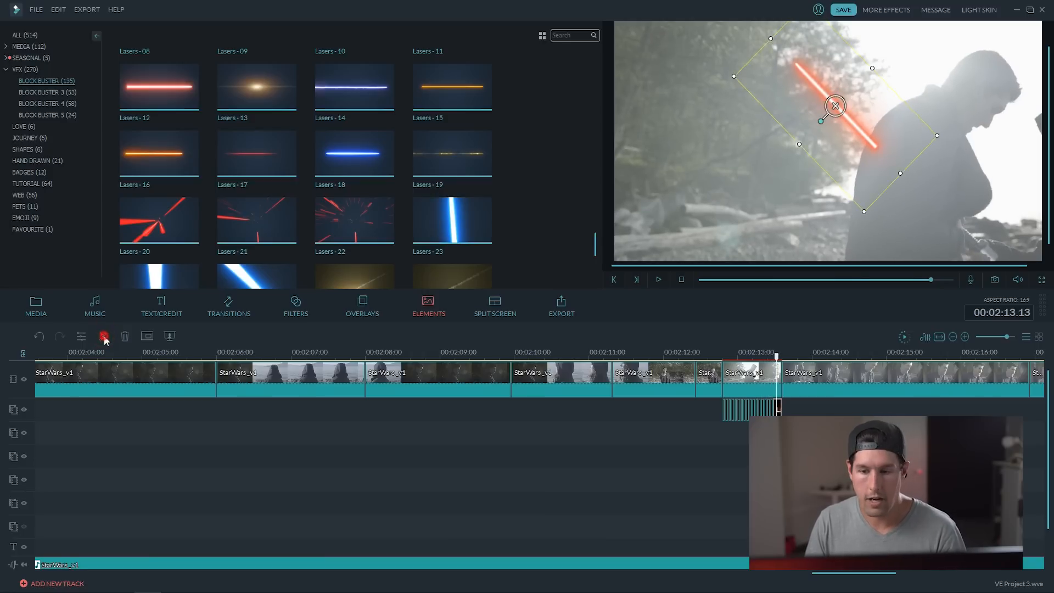
key("Right")
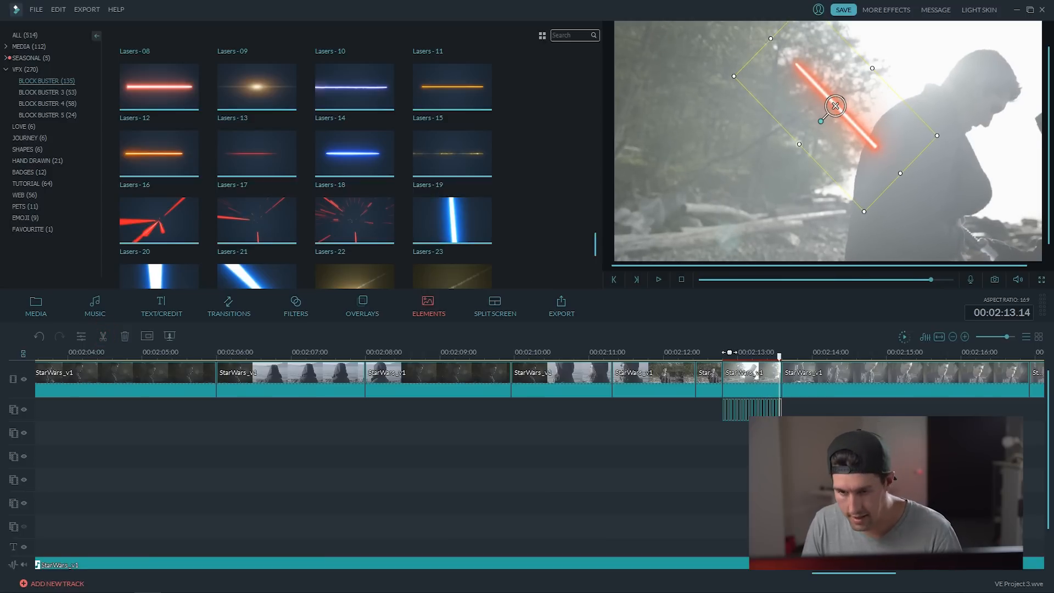
At 00:02:12.22, reposition that frame's Lasers - 12 piece so the beam starts at the silhouetted man's upper back.
scroll(727, 354, "up", 2)
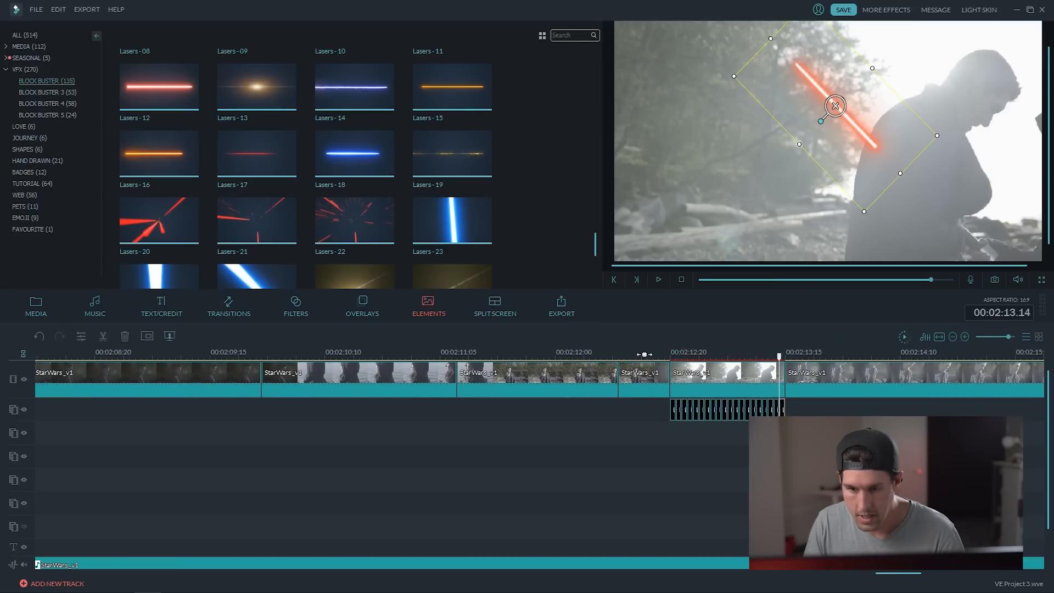
scroll(644, 354, "up", 2)
left_click_drag(782, 364, 629, 357)
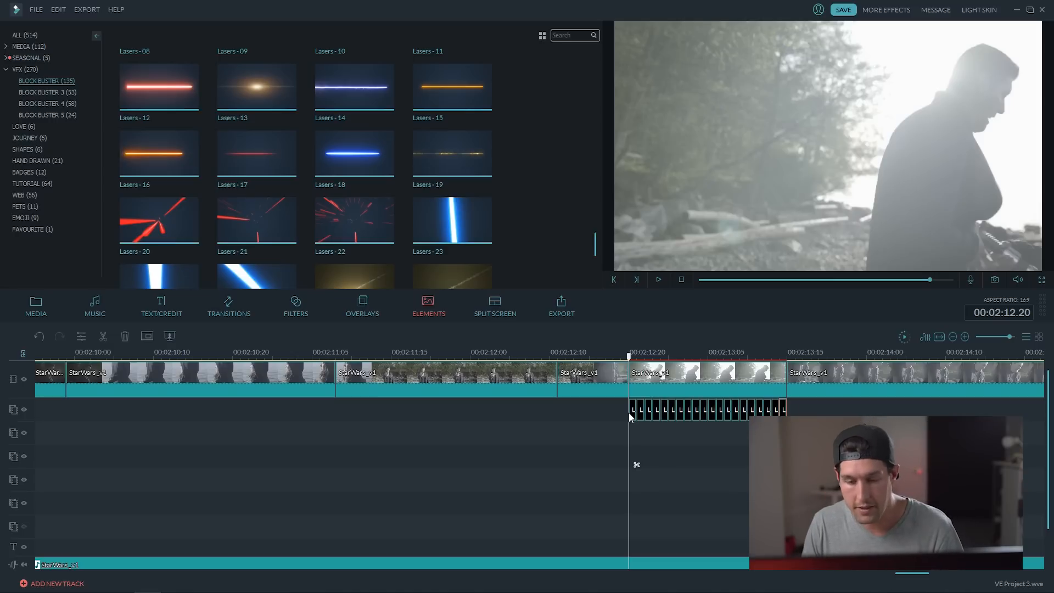
key("Right")
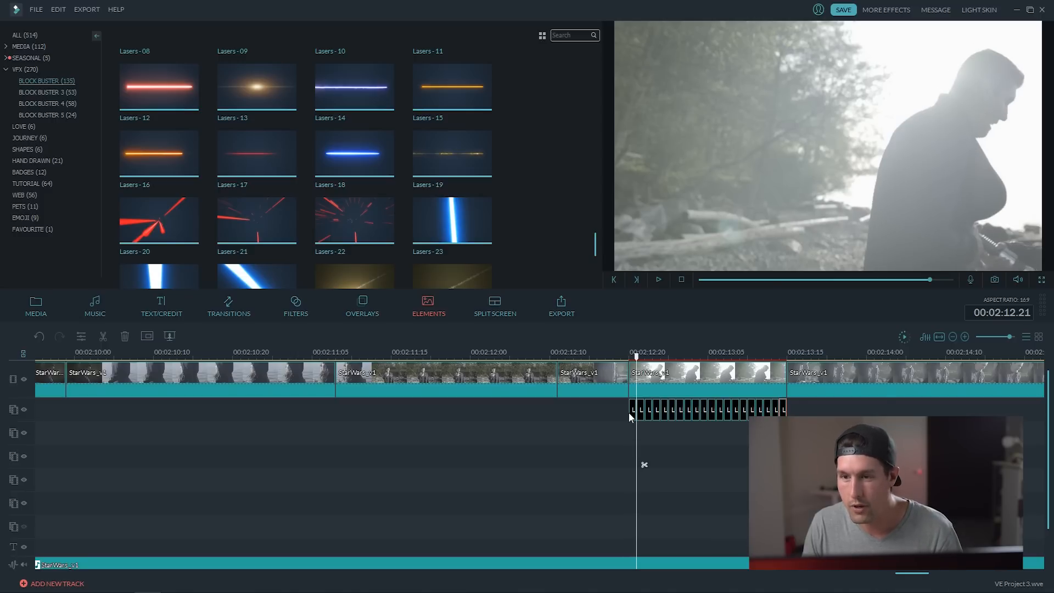
key("Right")
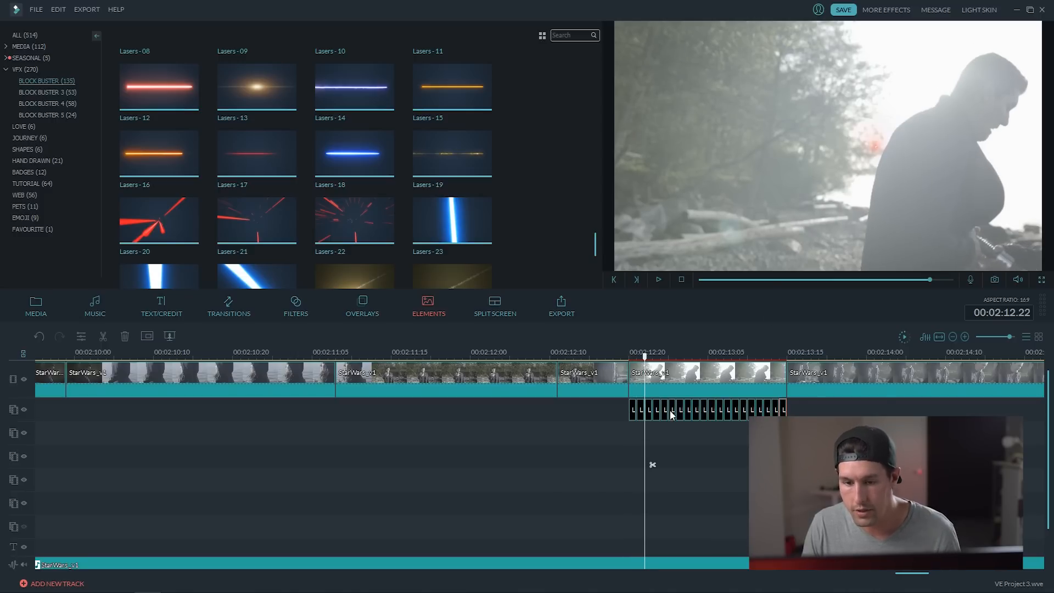
left_click(647, 416)
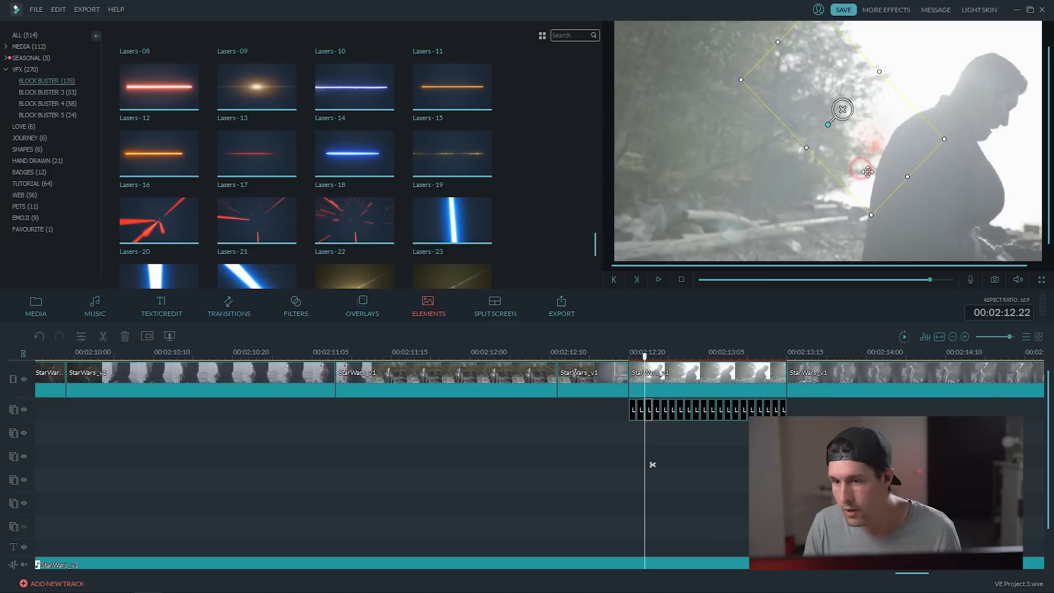
left_click_drag(868, 172, 867, 173)
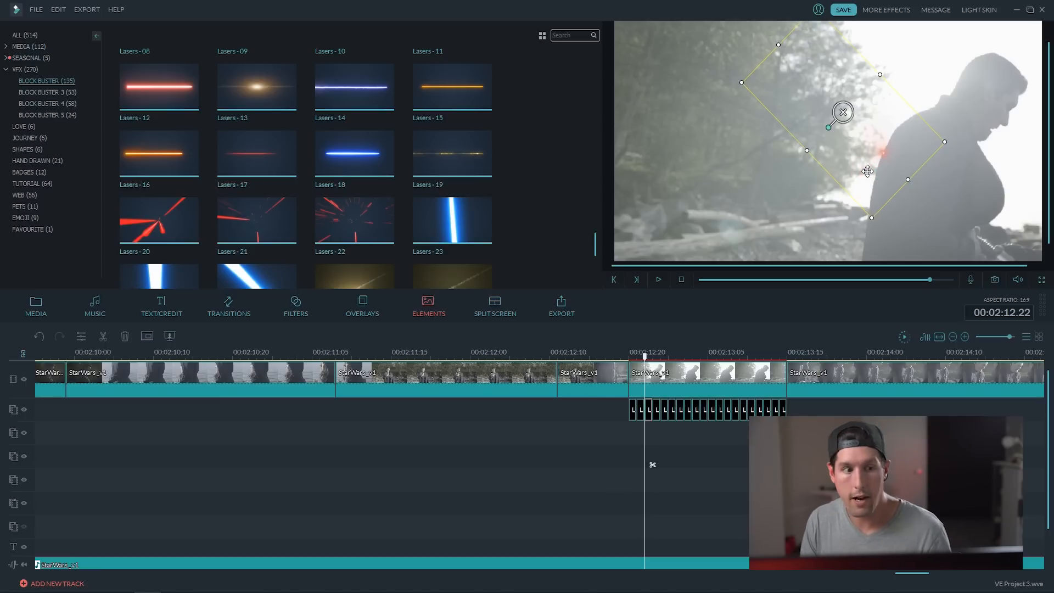
At 00:02:12.23, move that frame's laser piece onto the man's back, comparing its position with the previous frame.
key("Right")
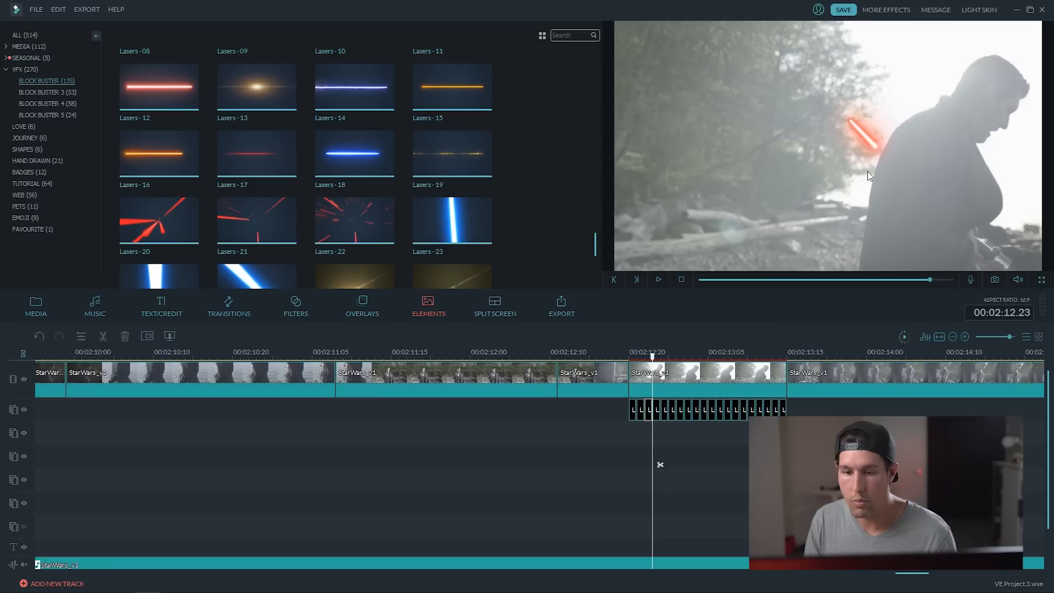
left_click(657, 415)
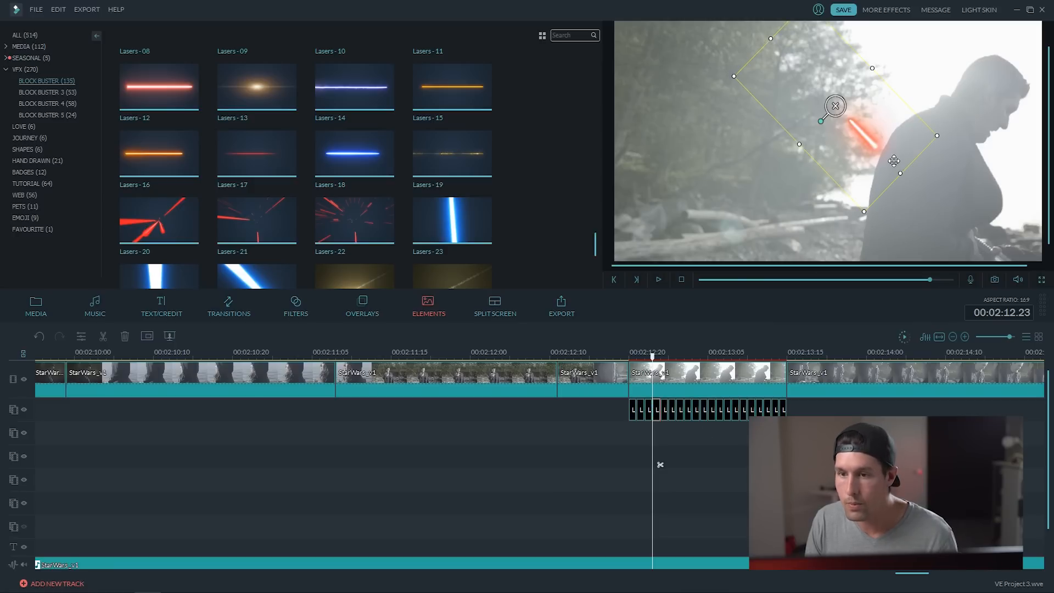
left_click_drag(870, 165, 880, 167)
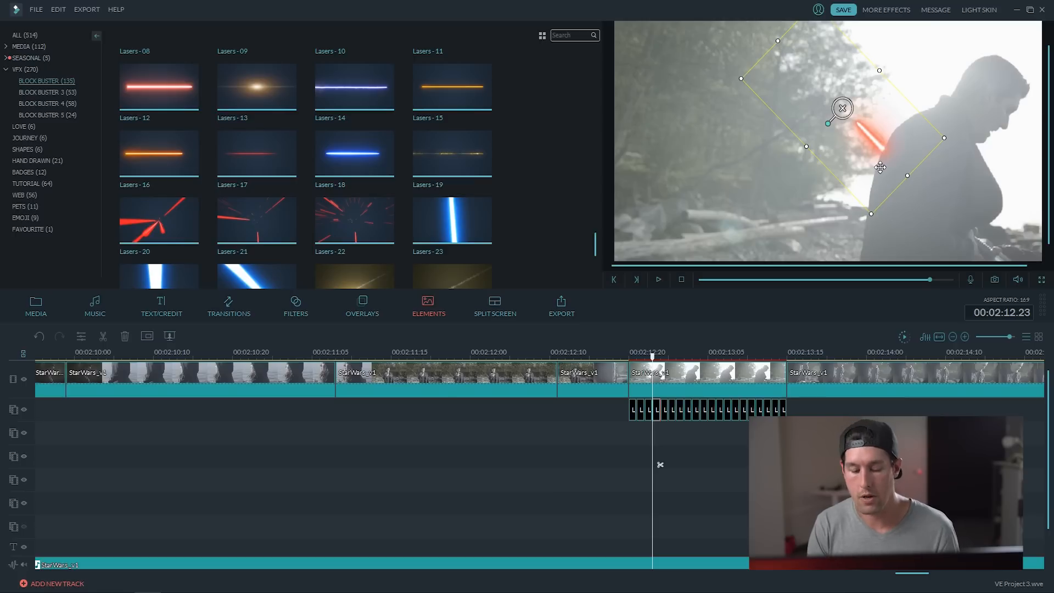
key("Left")
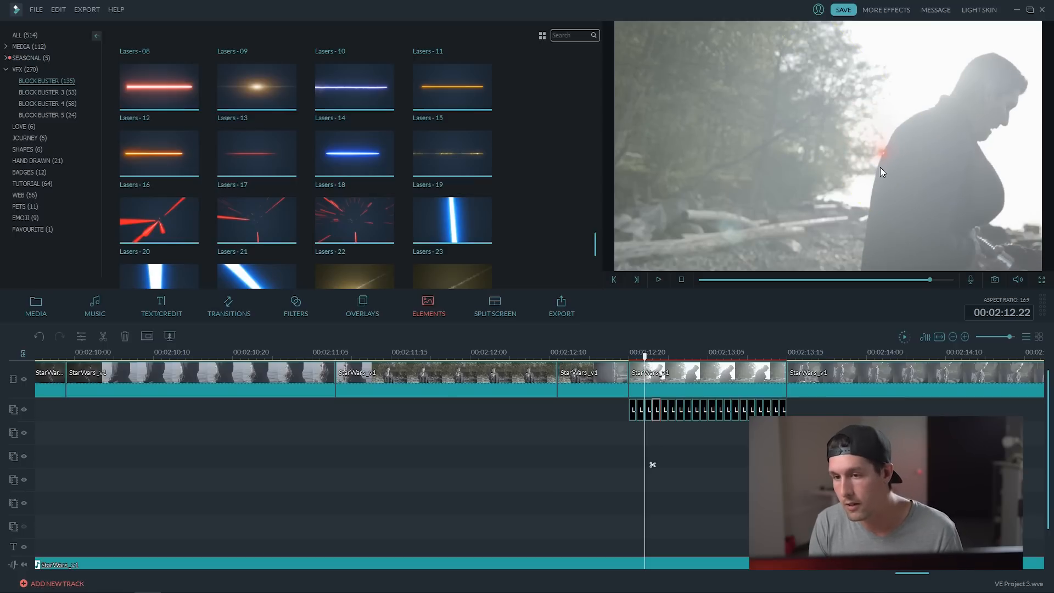
key("Right")
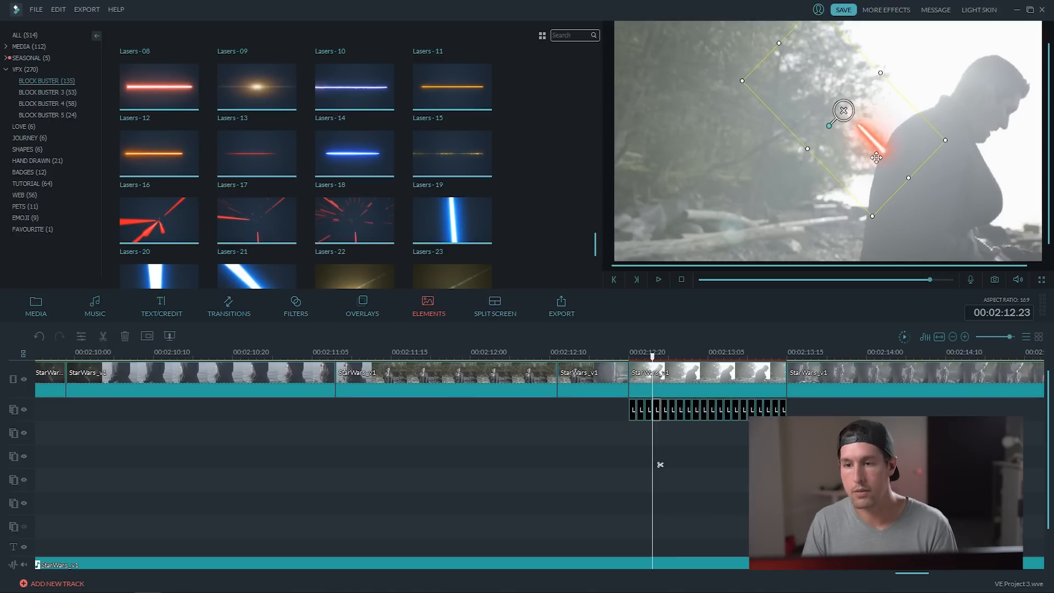
Go through the next laser pieces frame by frame up to 00:02:13.05, aligning each beam's lower end with the man's back.
key("Right")
key("Right")
key("Right")
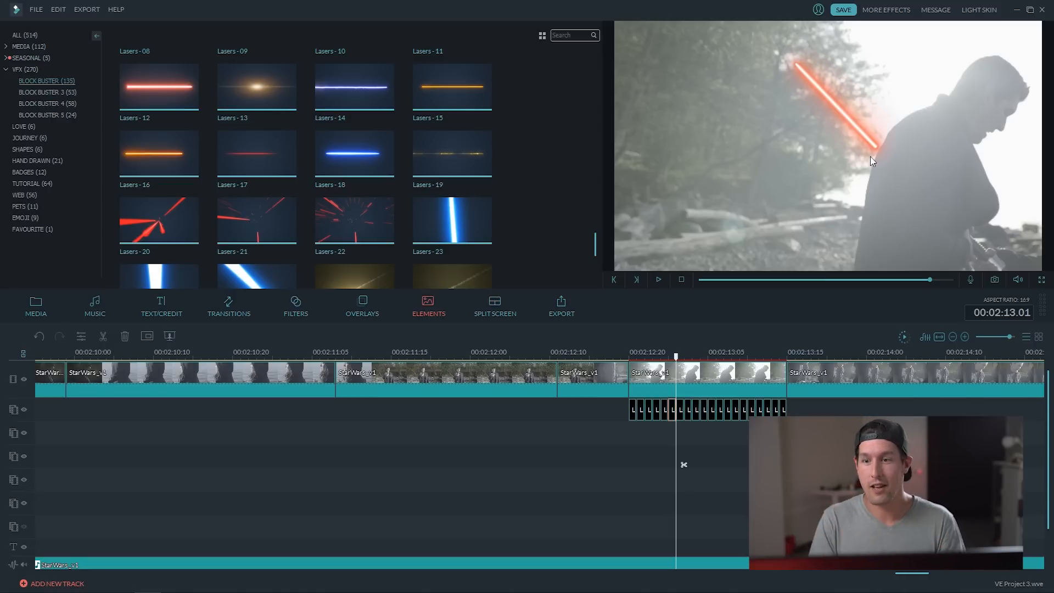
key("Right")
key("Right")
key("Right")
key("Right")
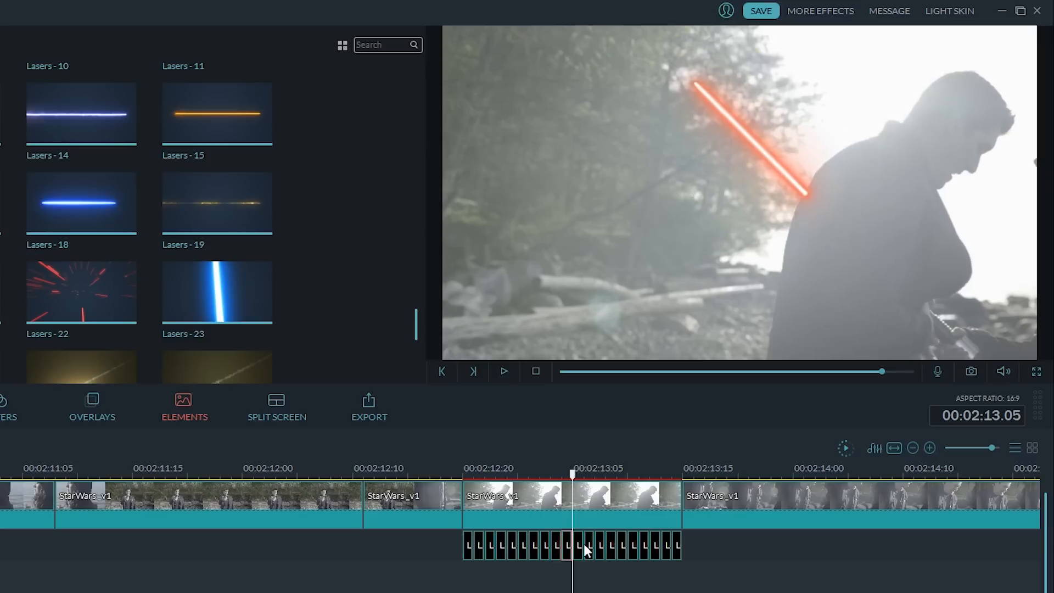
key("Left")
key("Right")
key("Right")
key("Right")
left_click(792, 207)
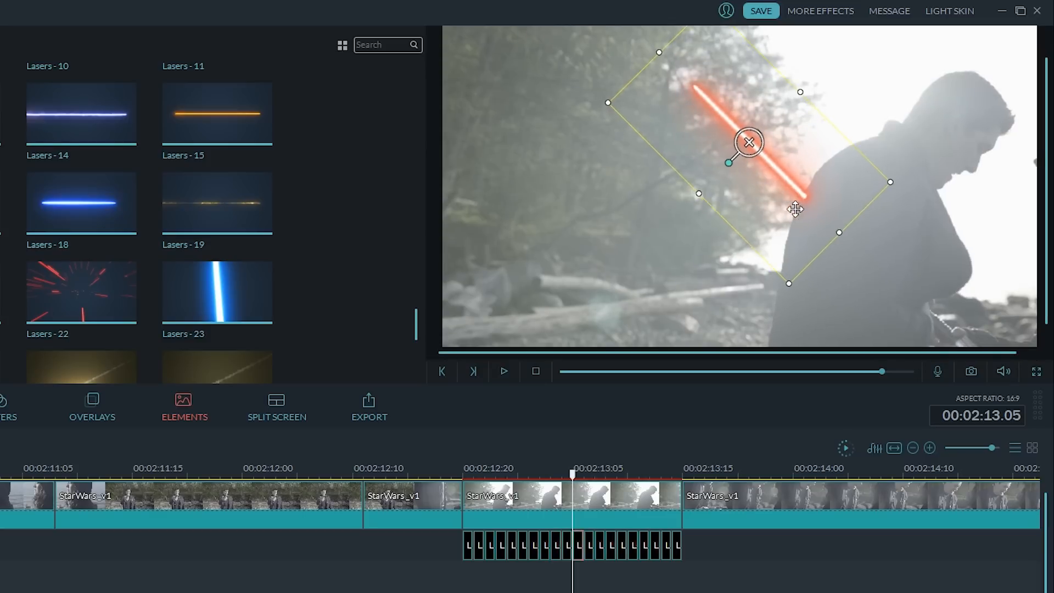
Align the remaining single-frame laser pieces with the man's moving back, from 00:02:13.06 to the end of the silhouette clip.
key("Right")
key("Right")
left_click(795, 200)
key("Right")
key("Right")
key("Right")
key("Right")
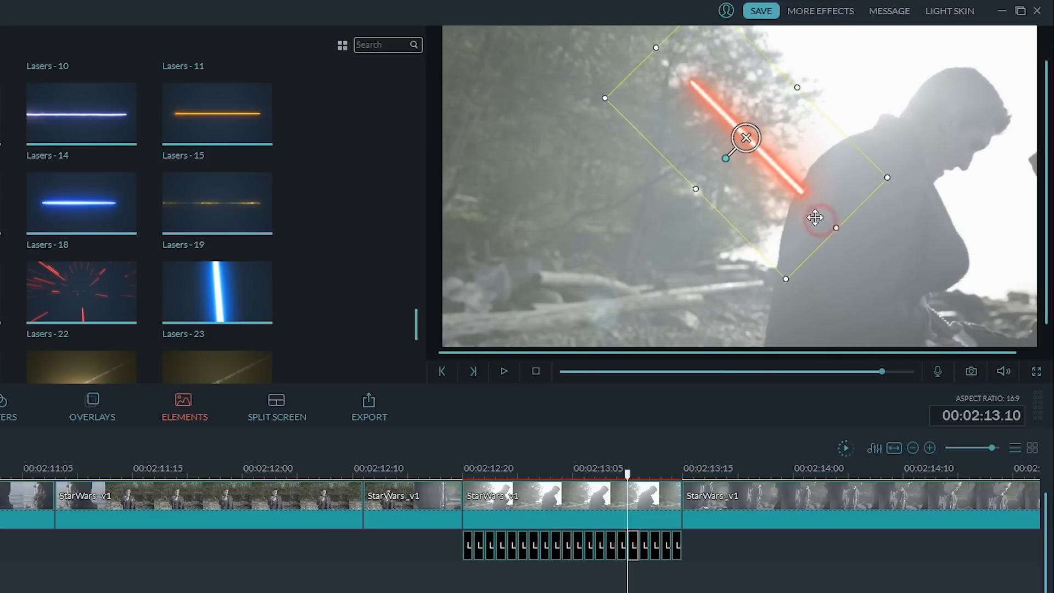
left_click(801, 210)
key("Right")
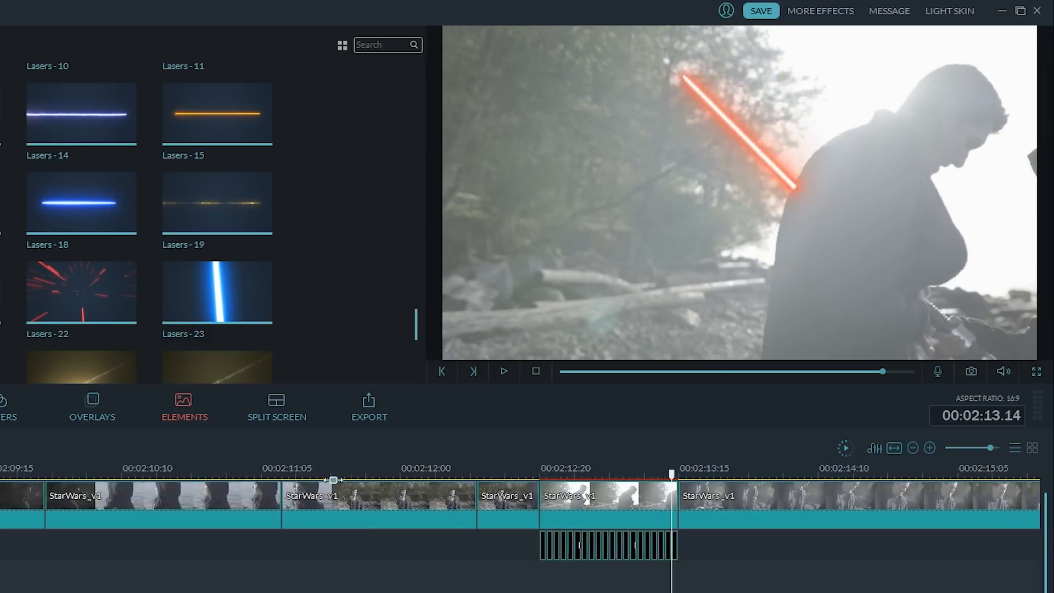
Play back the silhouette shot from about 00:02:12.18 to review the frame-by-frame laser tracking.
key("space")
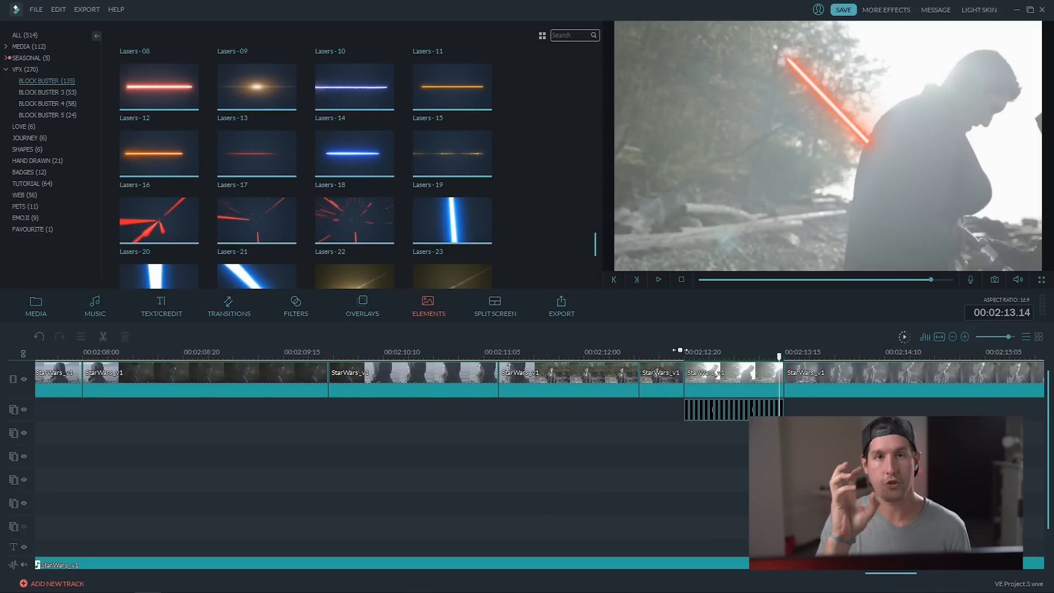
left_click(677, 356)
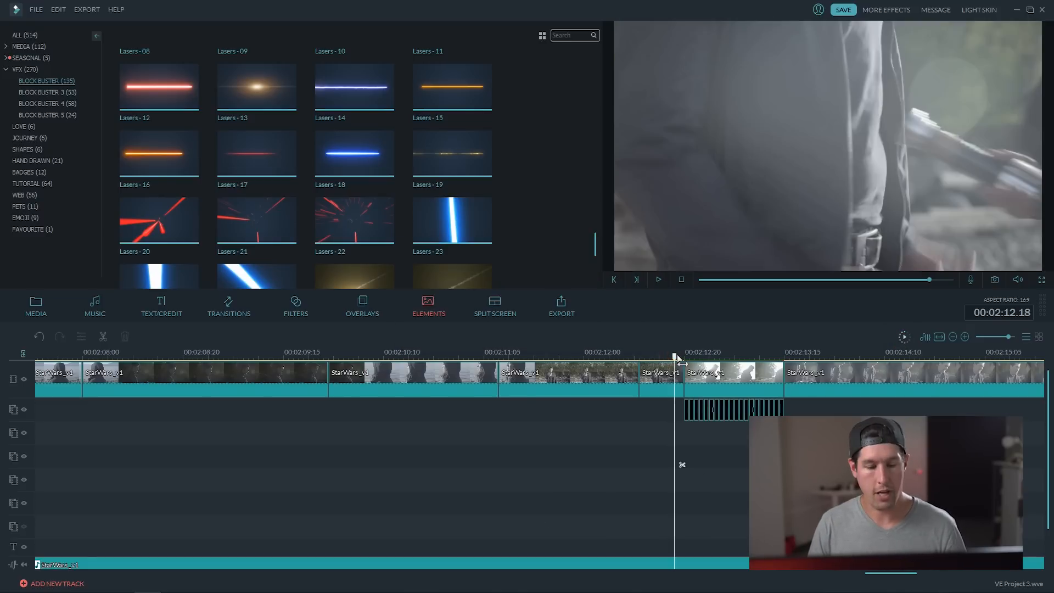
key("space")
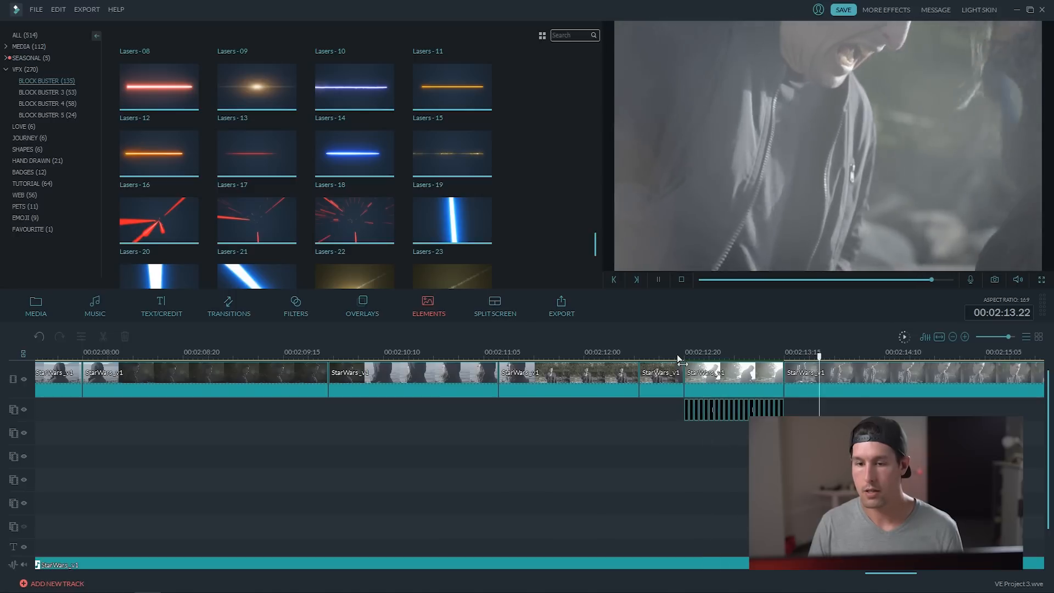
left_click(674, 354)
key("space")
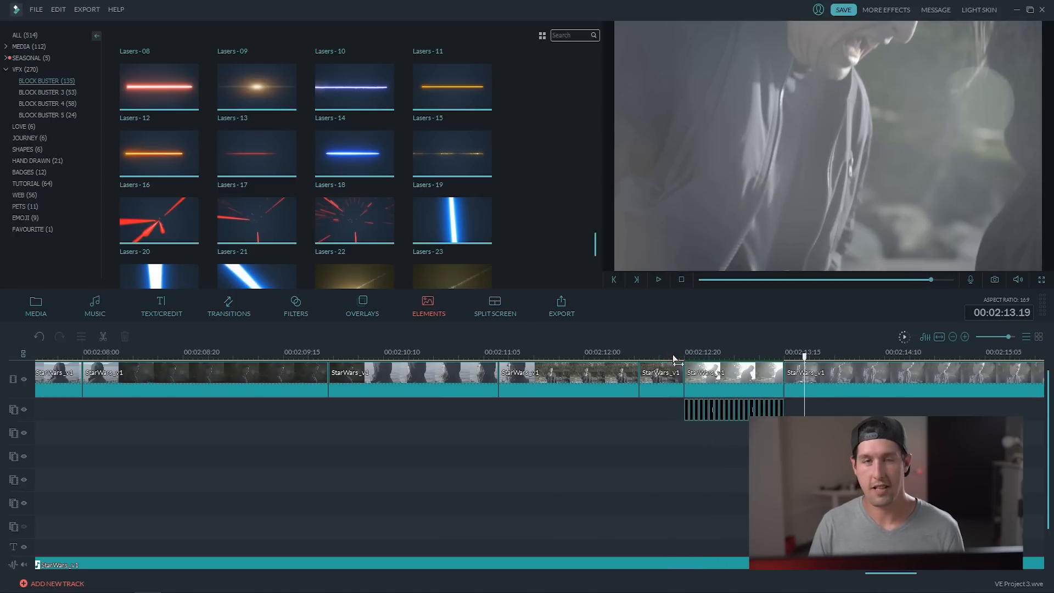